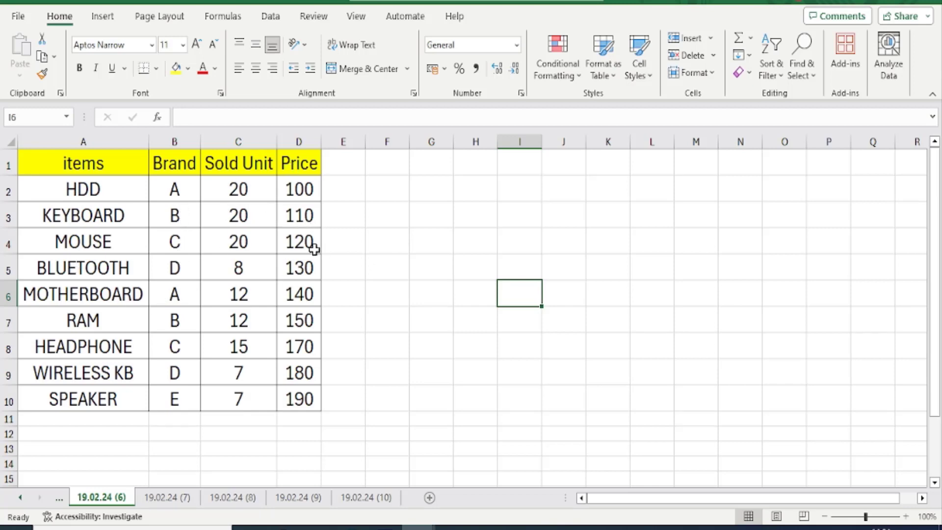
Add the column header TOTAL in cell E1
click(341, 164)
text(TOTAL)
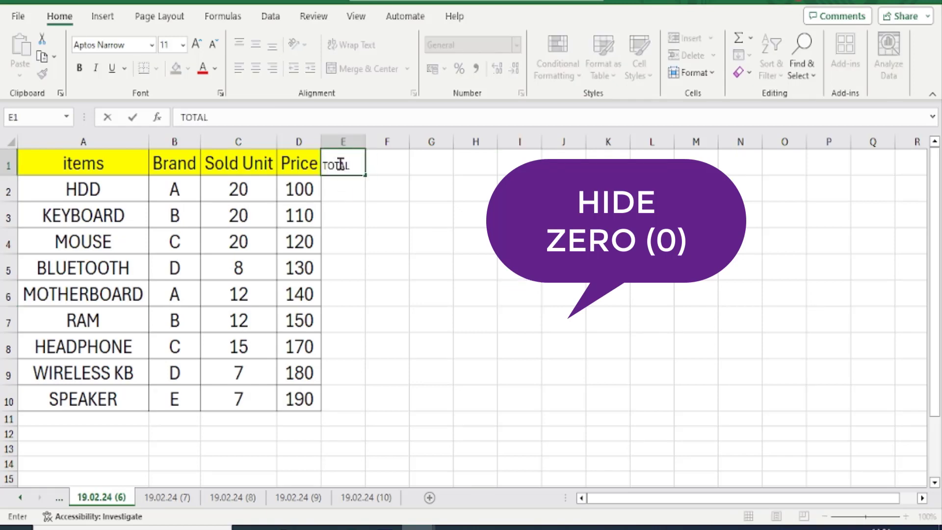
key(Return)
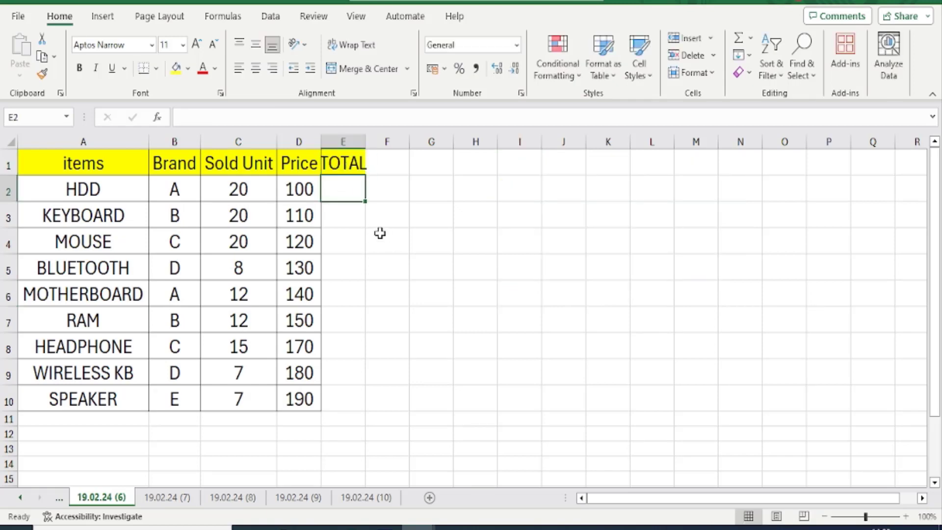
Enter the formula =C2*D2 in cell E2 to multiply sold units by price
text(=)
key(Left)
key(Left)
key(Left)
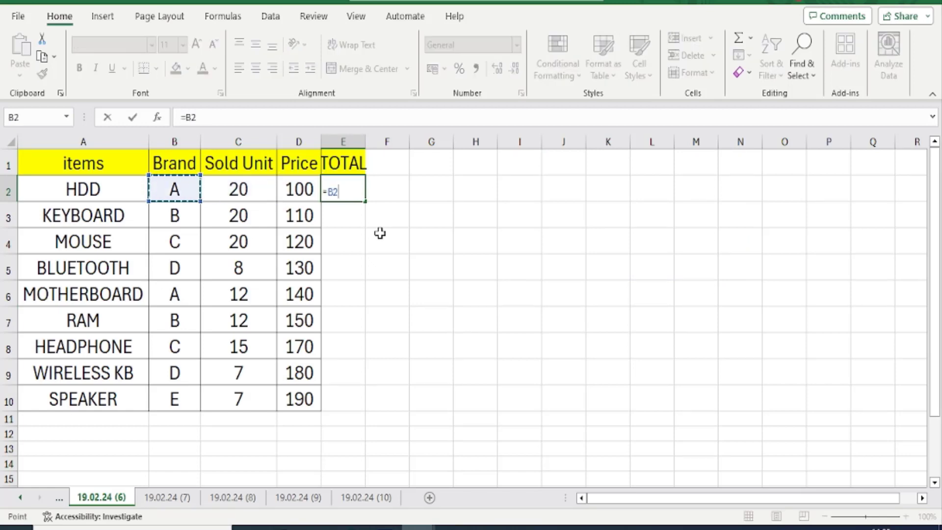
key(Right)
text(*)
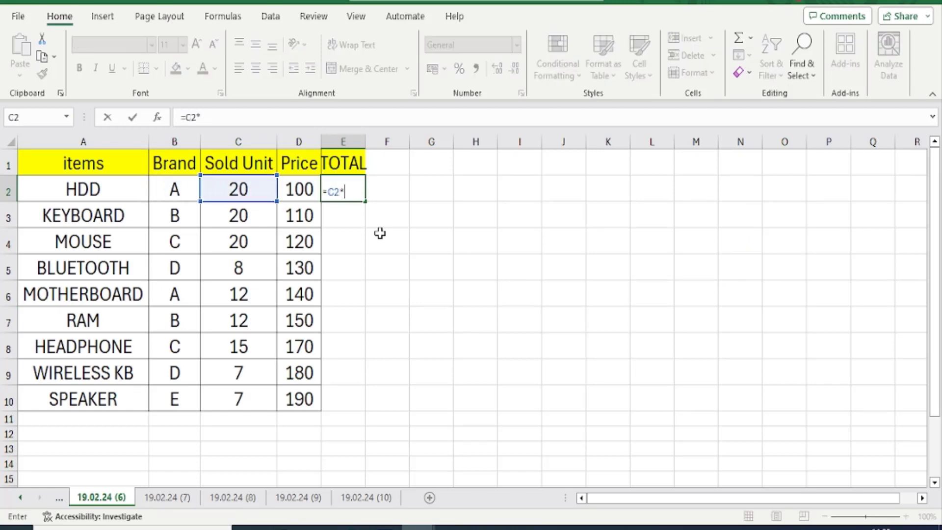
key(Left)
key(Return)
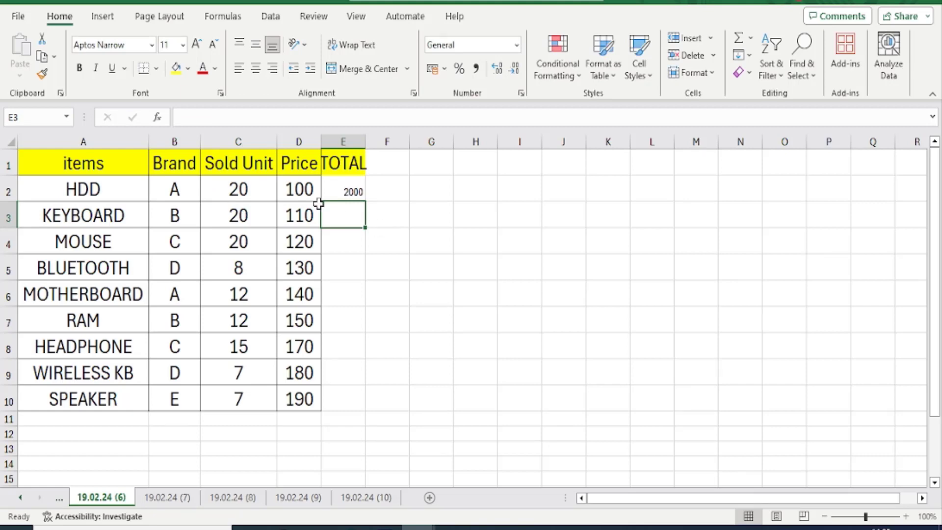
Copy the formatting of Price cell D2 onto E2 and auto-fit the width of column E
click(294, 189)
click(42, 73)
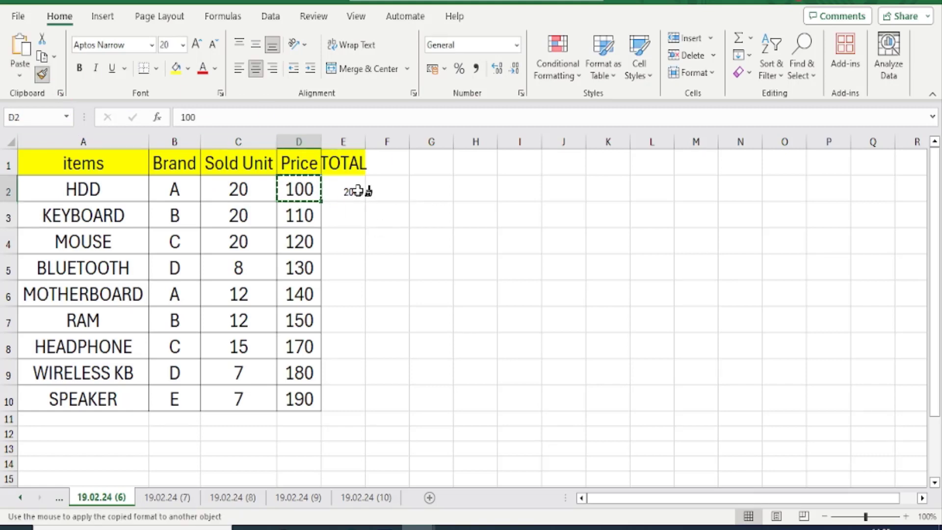
click(352, 192)
double_click(365, 142)
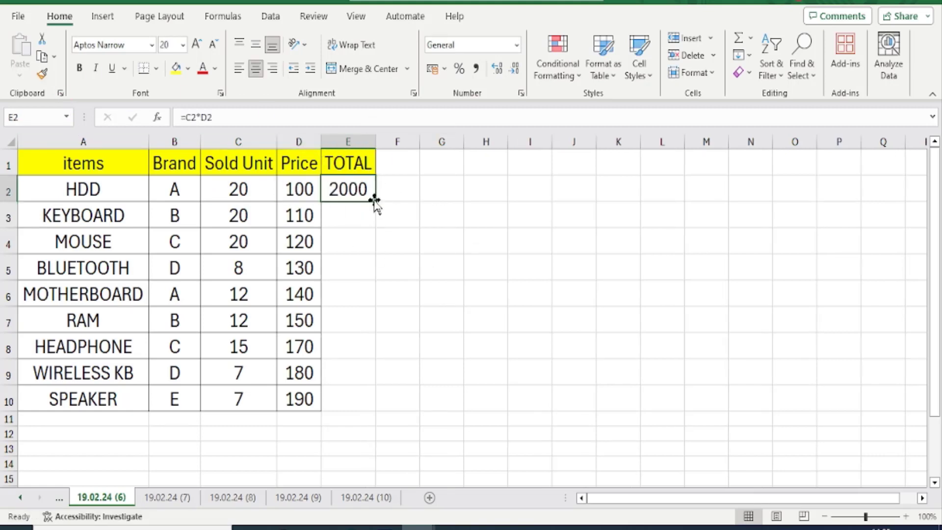
Fill the total formula from E2 down to E10
drag(375, 201, 375, 408)
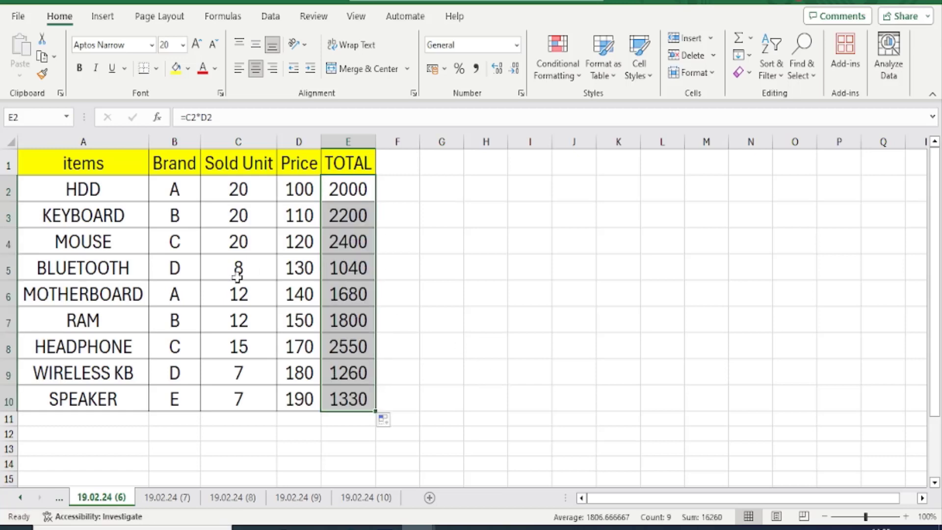
click(239, 278)
click(296, 294)
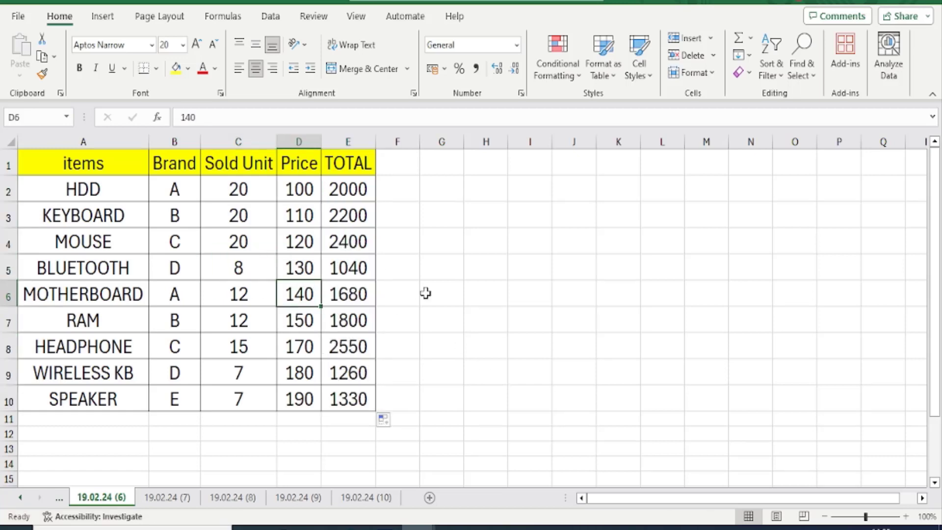
Add an automatic sum of the TOTAL column in cell E13, covering E2:E12
click(351, 296)
drag(358, 183, 361, 446)
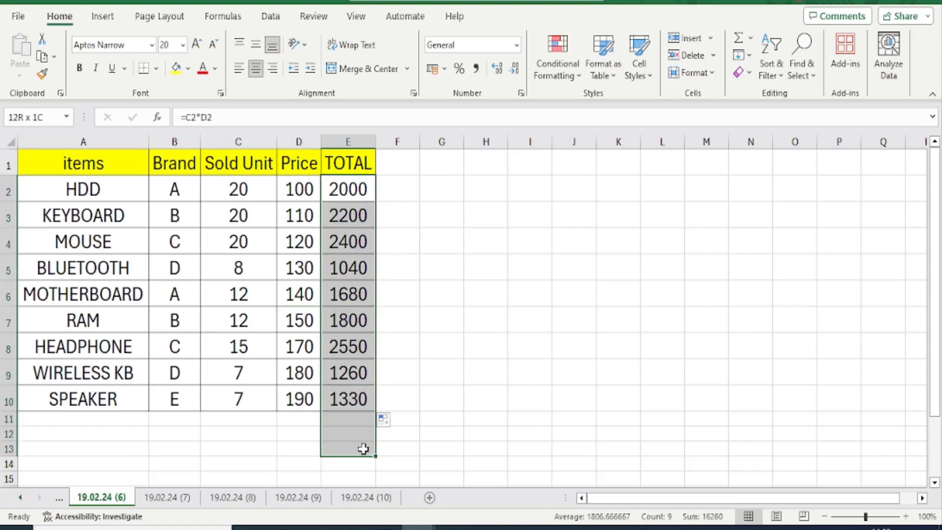
click(737, 43)
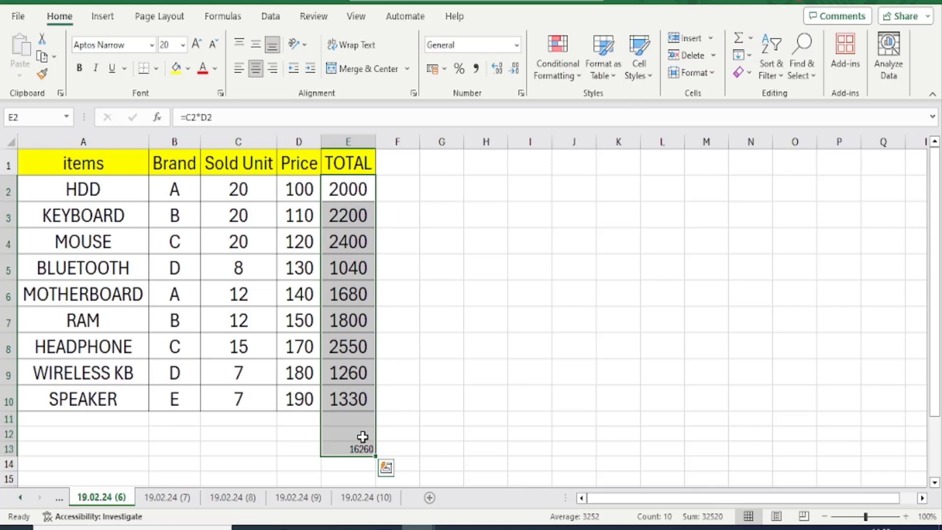
Format the sum in E13 with font size 20 and a yellow fill
click(346, 447)
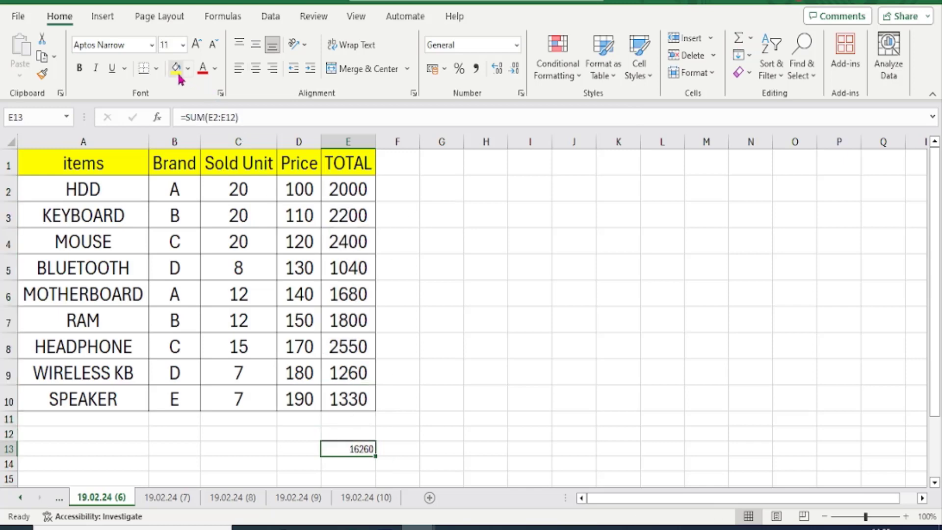
click(183, 44)
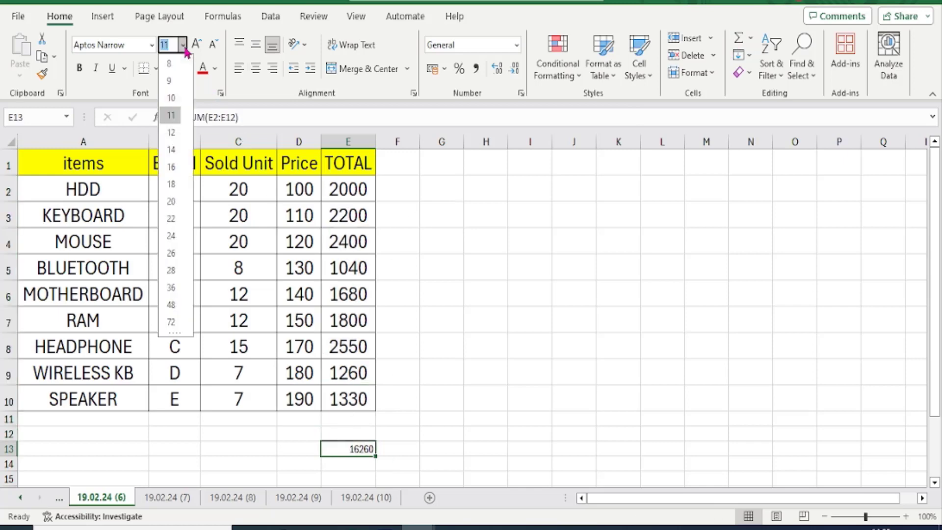
click(171, 201)
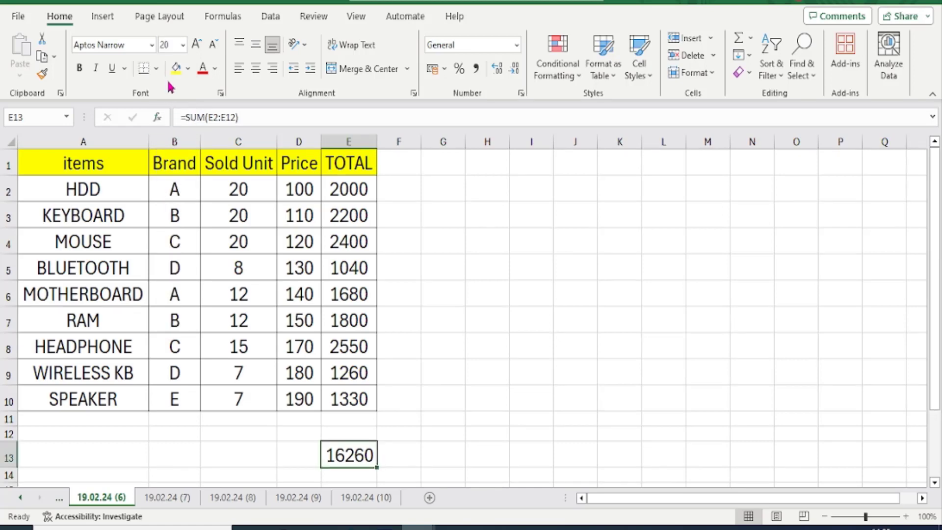
click(176, 68)
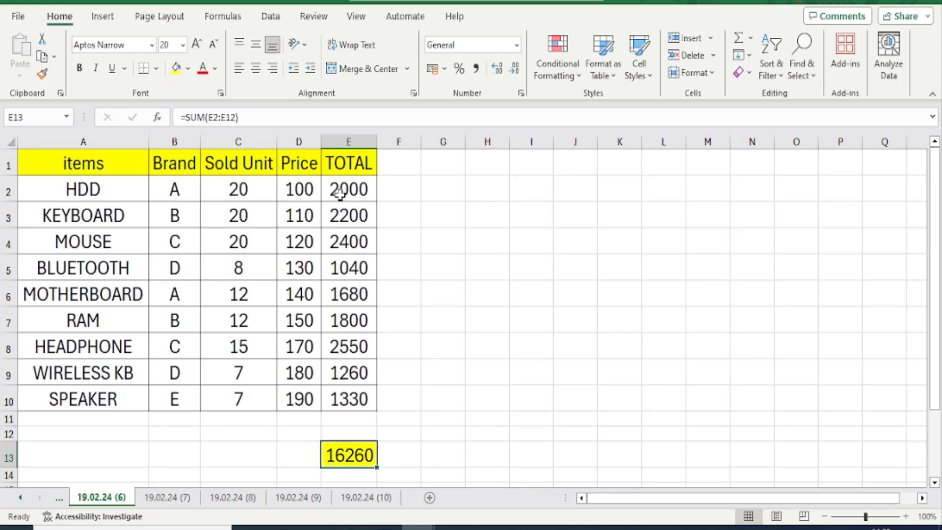
Clear the totals in E2:E10 and centre the sum cell E13 horizontally
drag(340, 190, 342, 395)
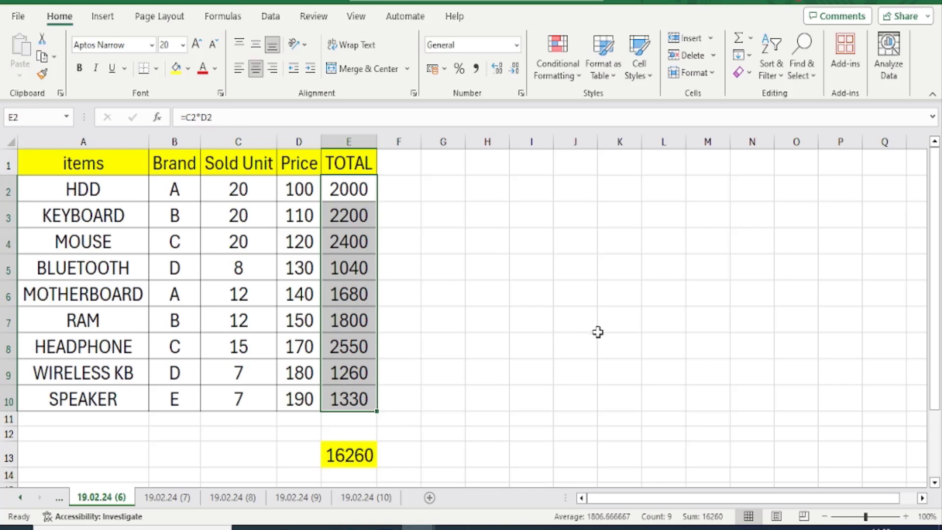
key(Delete)
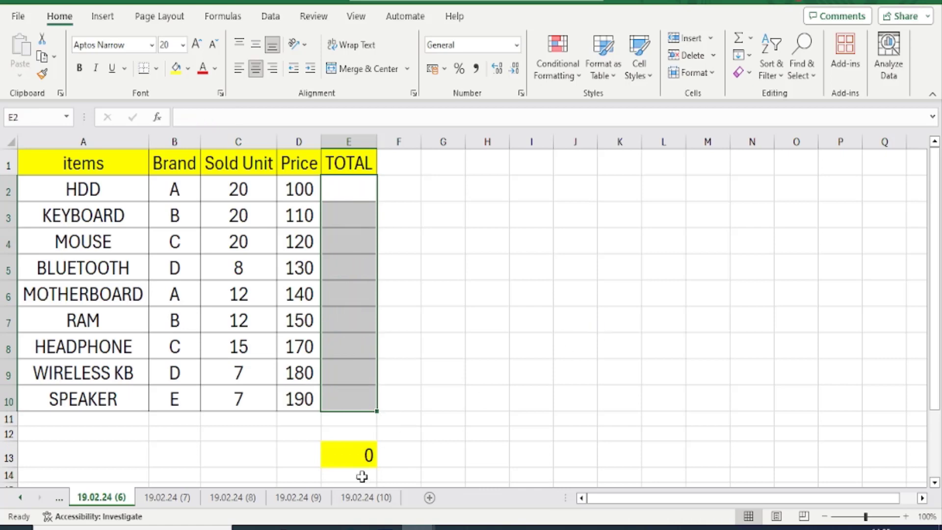
click(354, 451)
click(255, 69)
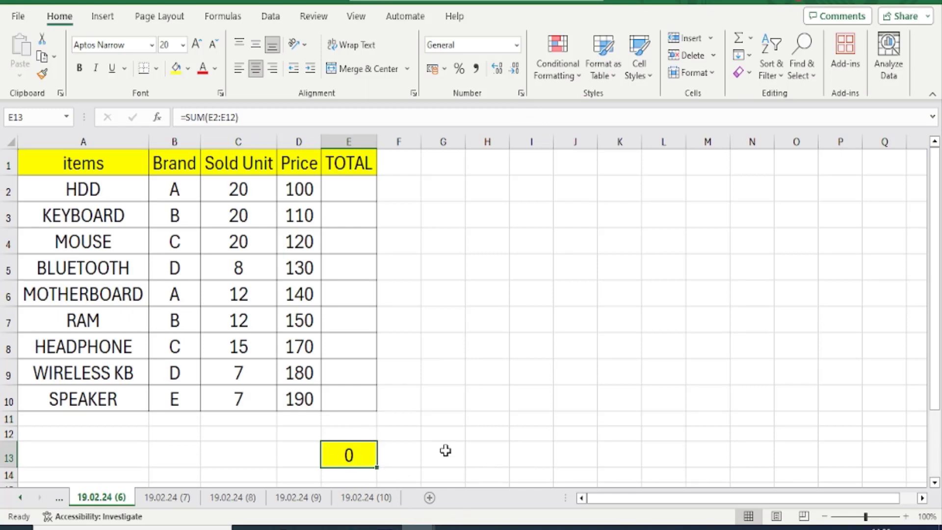
right_click(353, 458)
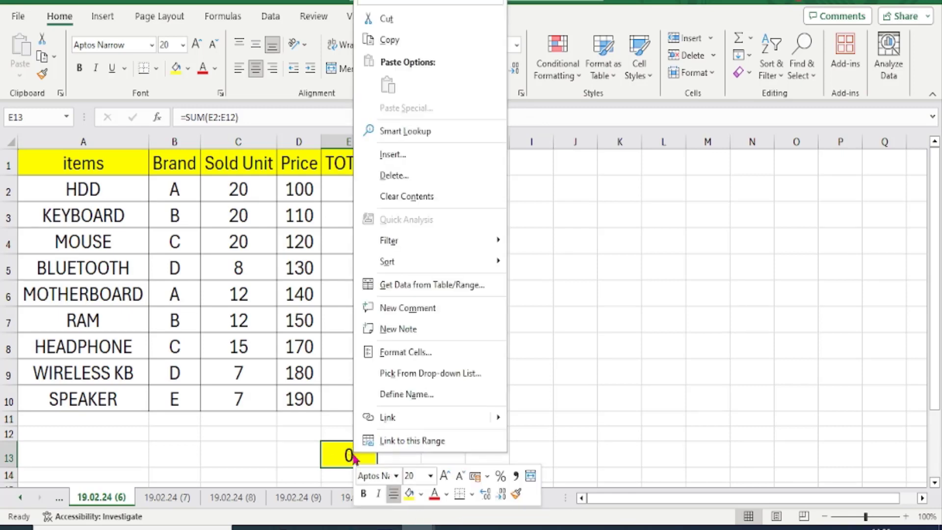
click(390, 351)
key(Escape)
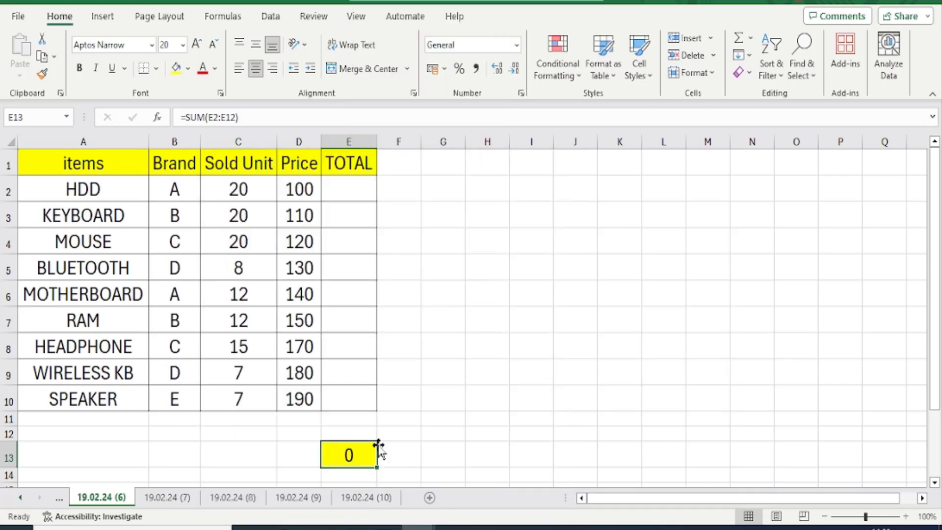
Try the custom number format 0,, on the sum cell E13
right_click(354, 454)
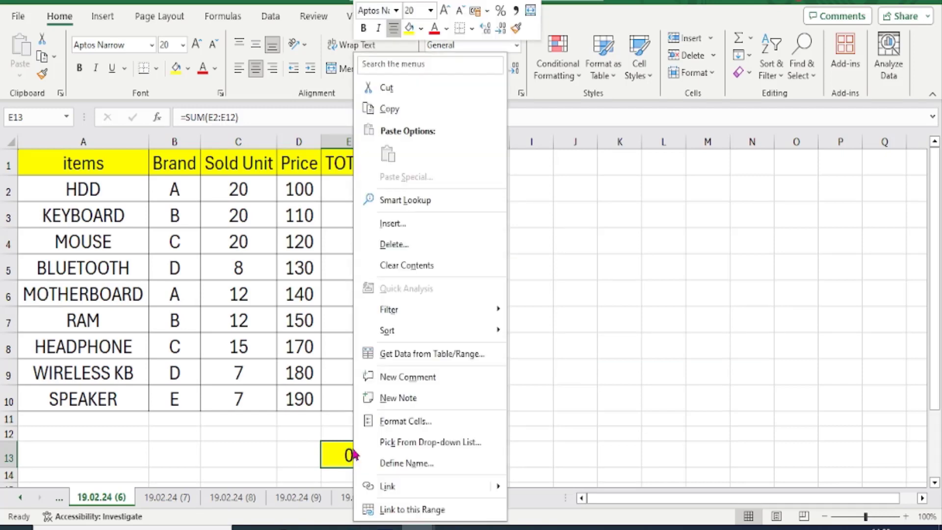
click(402, 422)
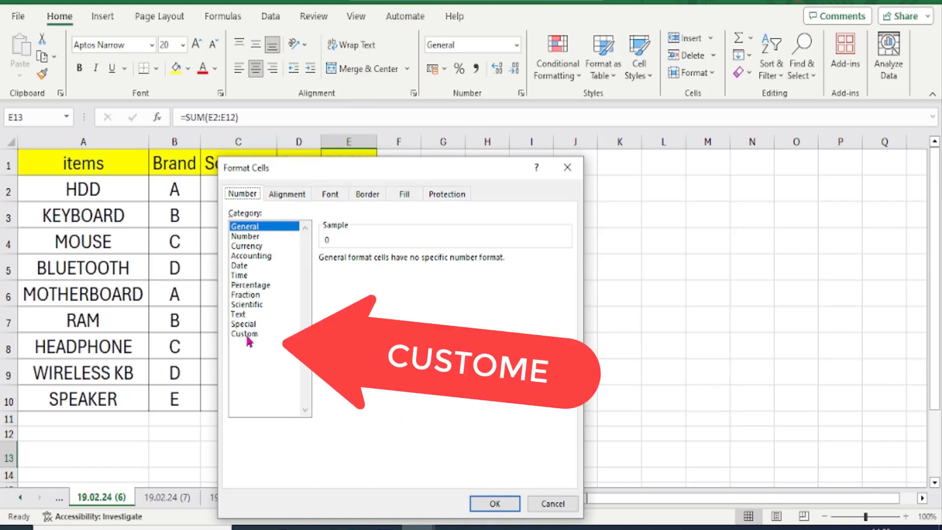
click(247, 335)
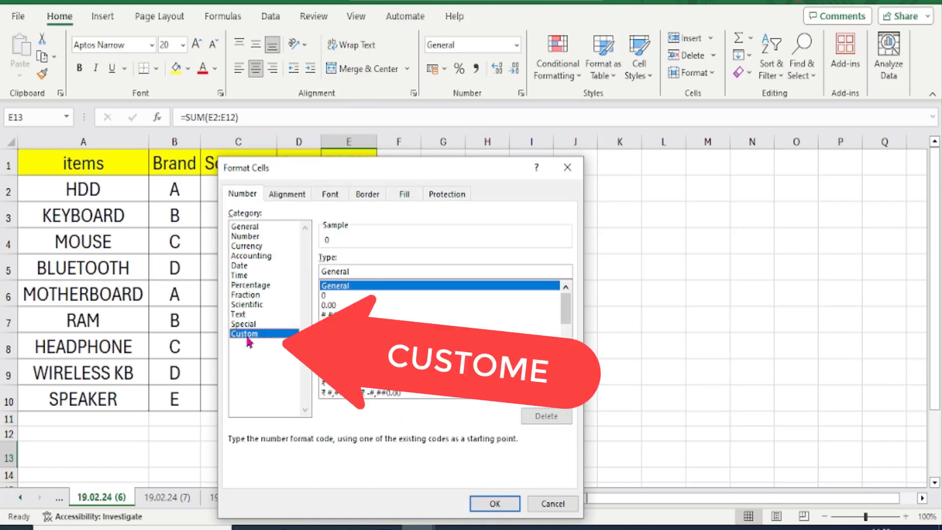
click(364, 271)
key(BackSpace)
key(BackSpace)
key(BackSpace)
key(BackSpace)
key(BackSpace)
key(BackSpace)
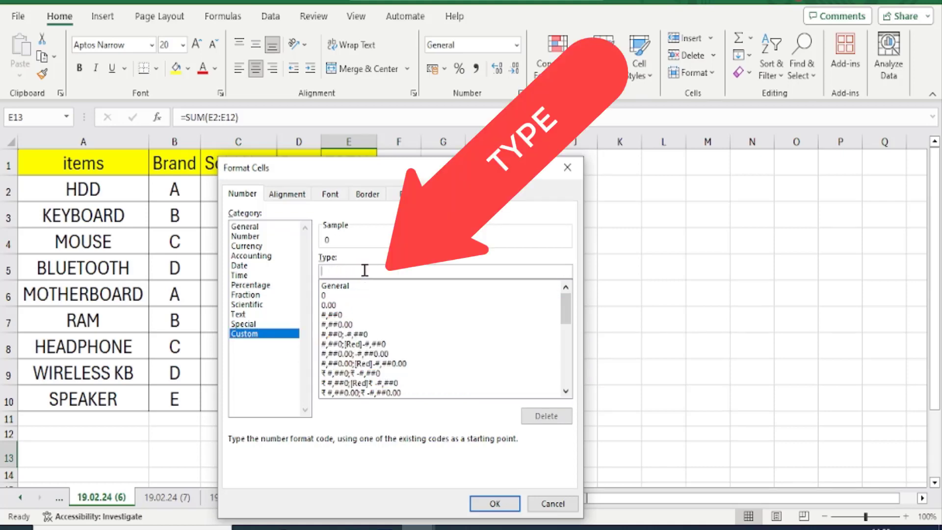
text(0,)
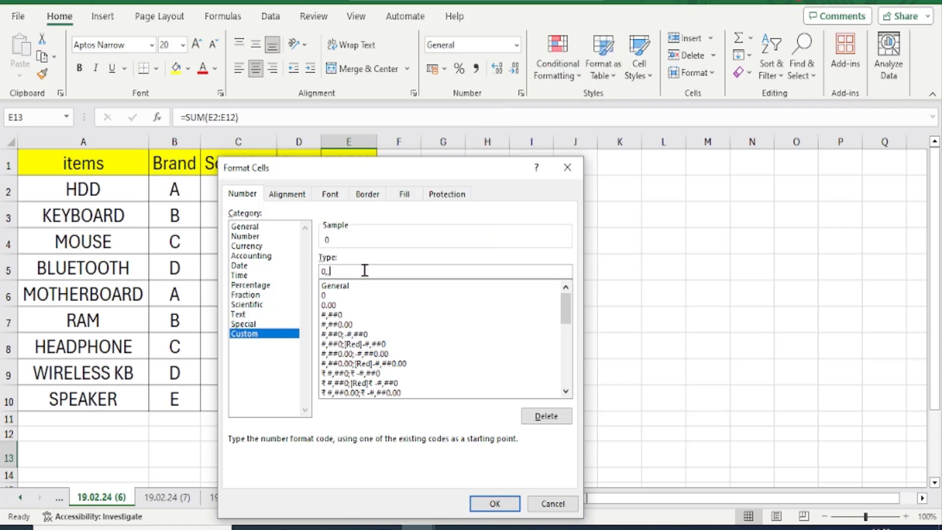
text(,)
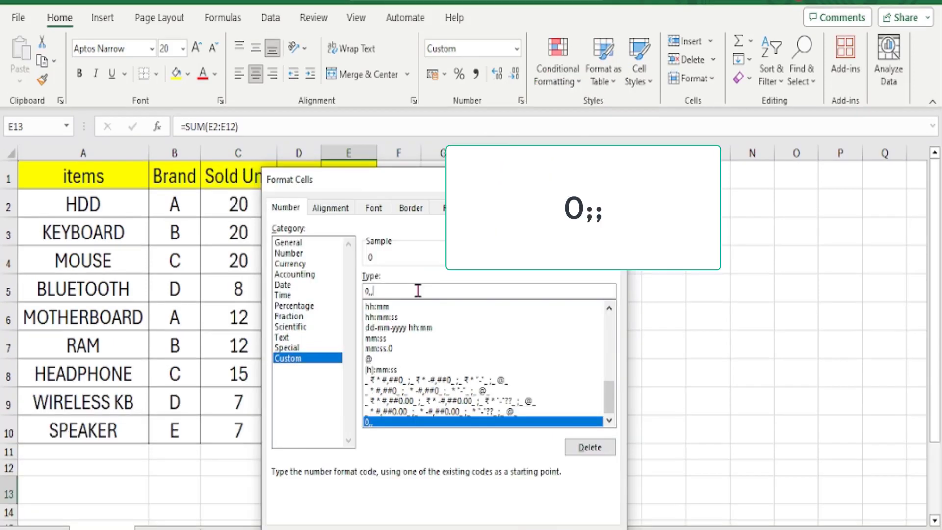
Correct E13's custom number format to 0;; so that a zero sum is hidden, and apply it
key(BackSpace)
key(BackSpace)
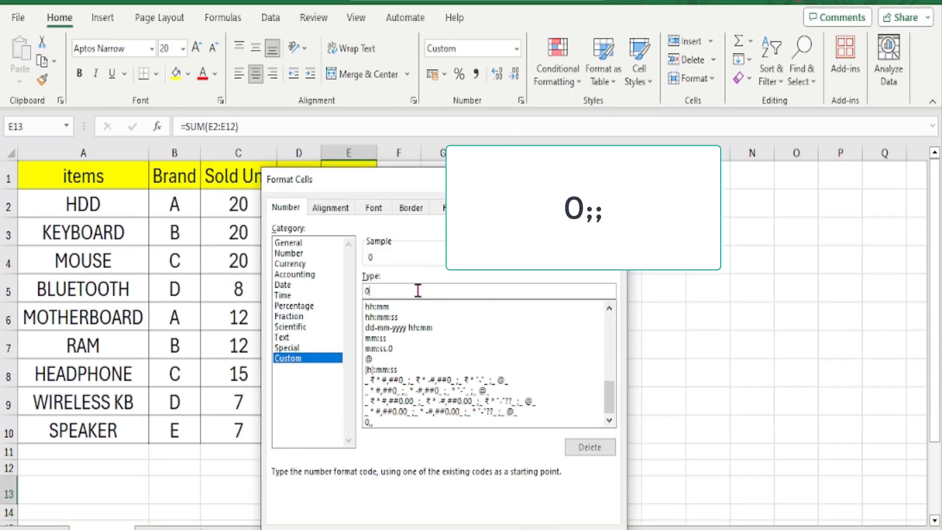
text(;;)
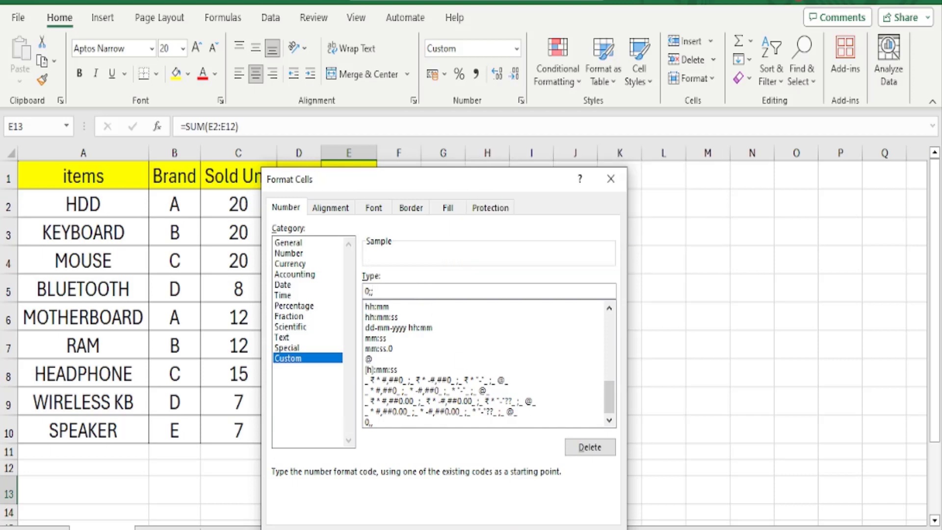
key(Return)
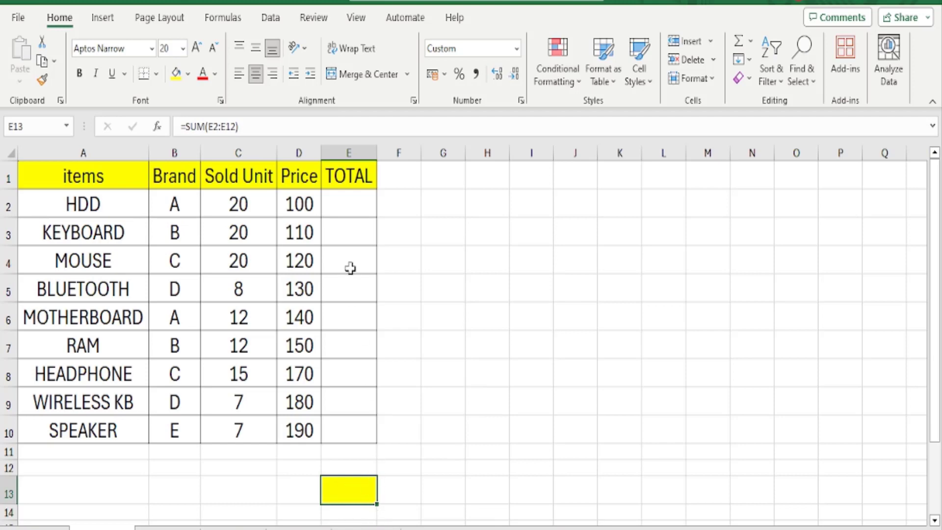
Test the sum's number format by entering 11, 12, 13 and 14 in cells E2 to E5
click(349, 209)
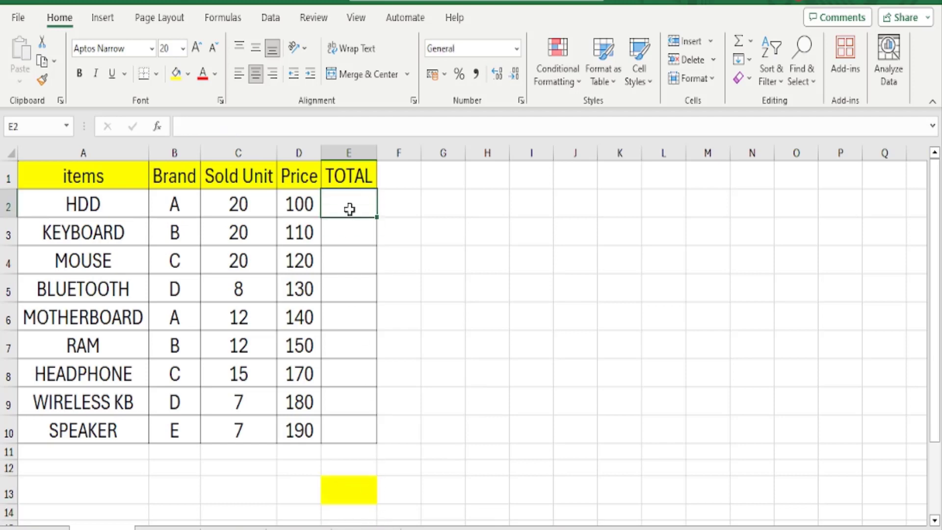
text(11)
key(Return)
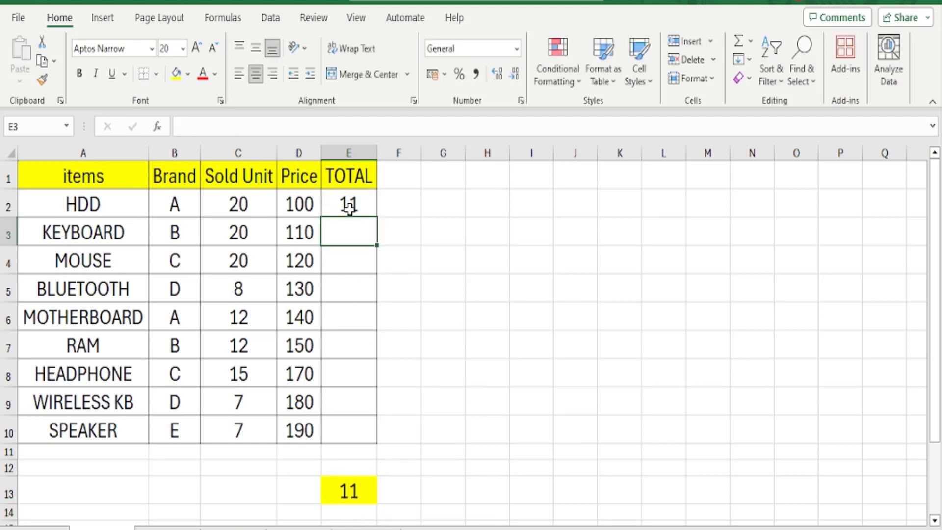
text(12)
key(Return)
text(13)
key(Return)
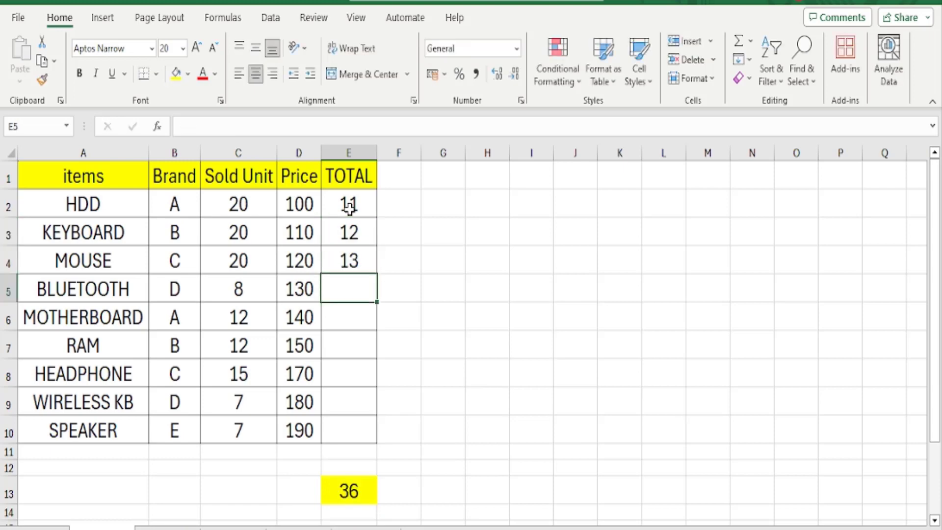
text(14)
key(Return)
Clear the test values from the TOTAL column, cells E2 to E6
key(shift+Up)
key(shift+Up)
key(shift+Up)
key(shift+Up)
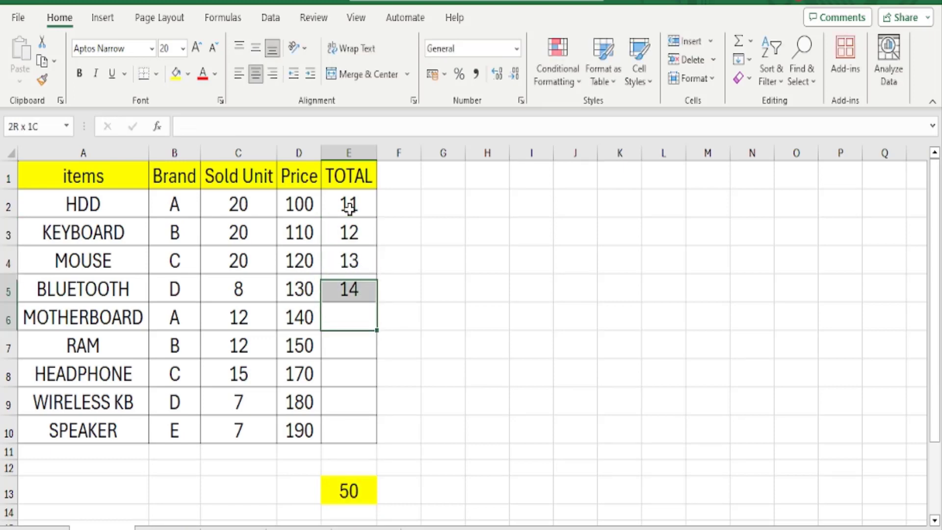
key(Delete)
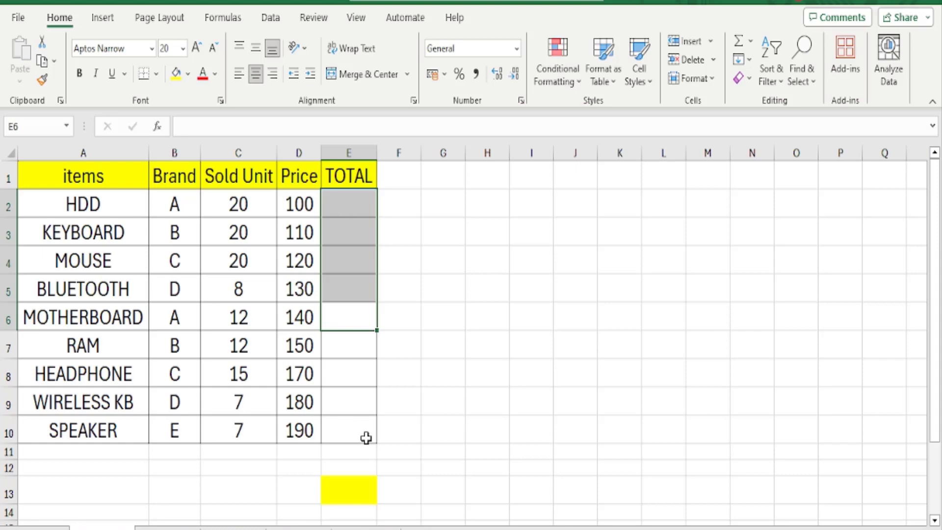
Review the custom number format 0;; applied to the sum cell E13 and confirm it
click(353, 484)
right_click(344, 489)
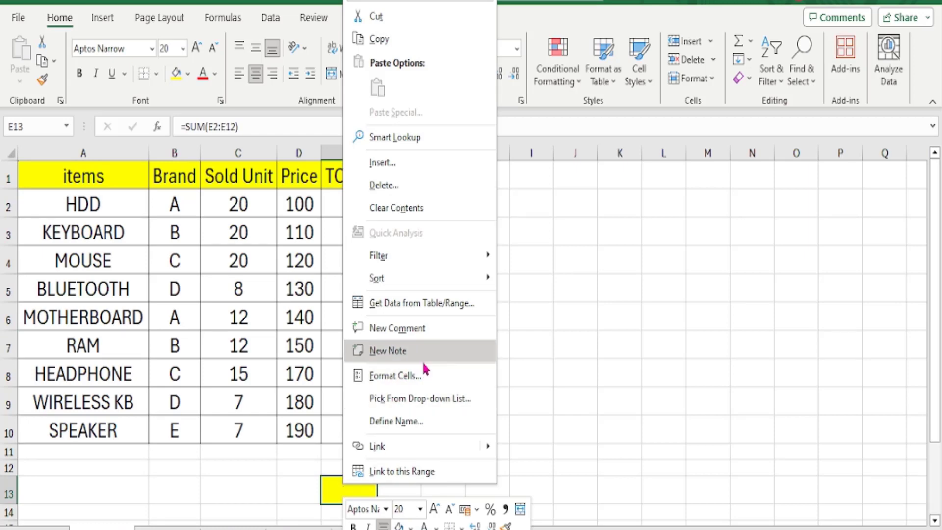
click(424, 383)
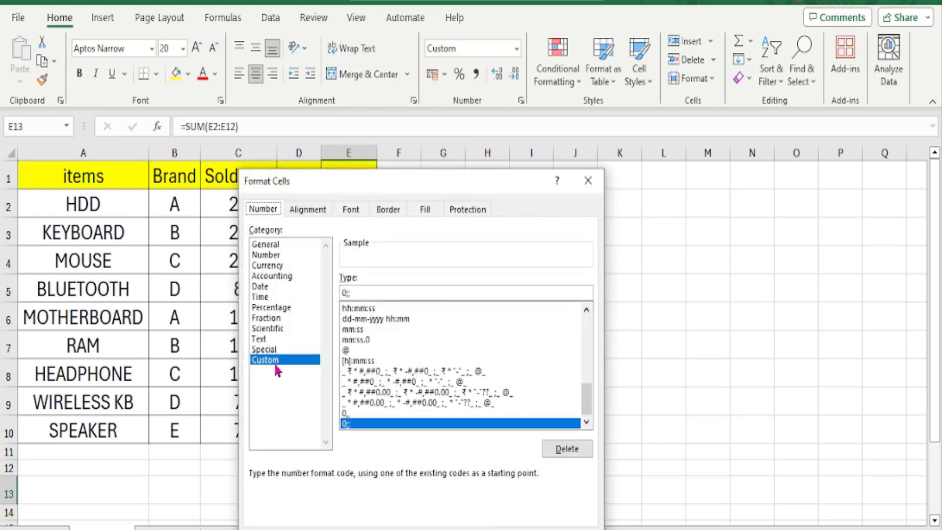
click(367, 292)
key(Return)
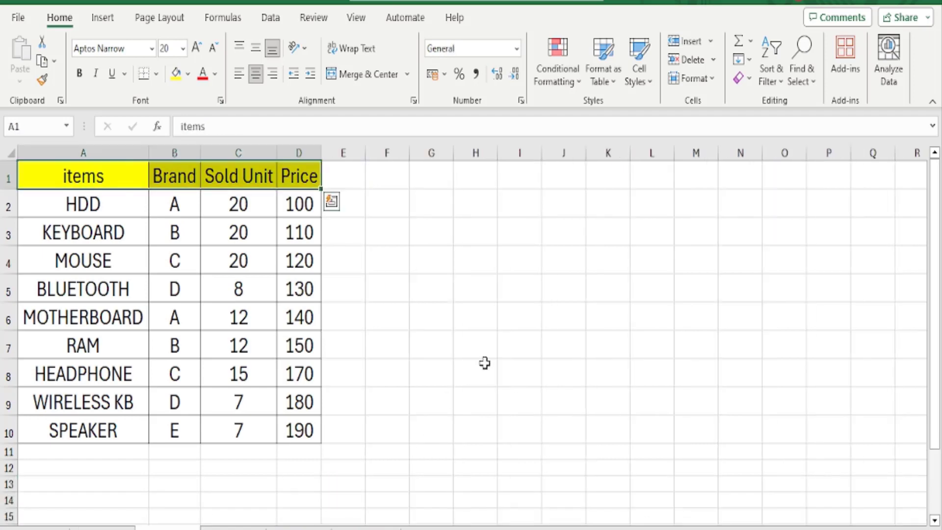
Hide the Sold Unit column C in the sales table with the items, Brand, Sold Unit and Price columns
click(360, 252)
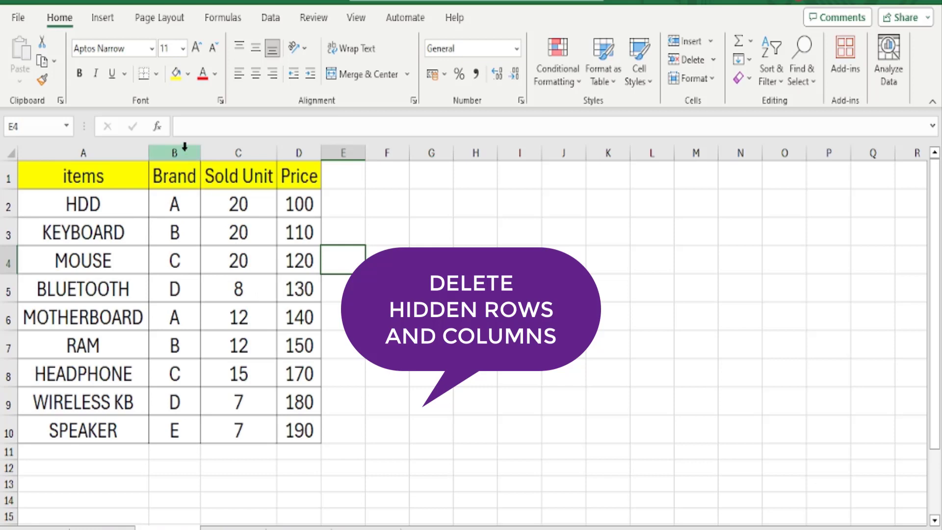
click(231, 154)
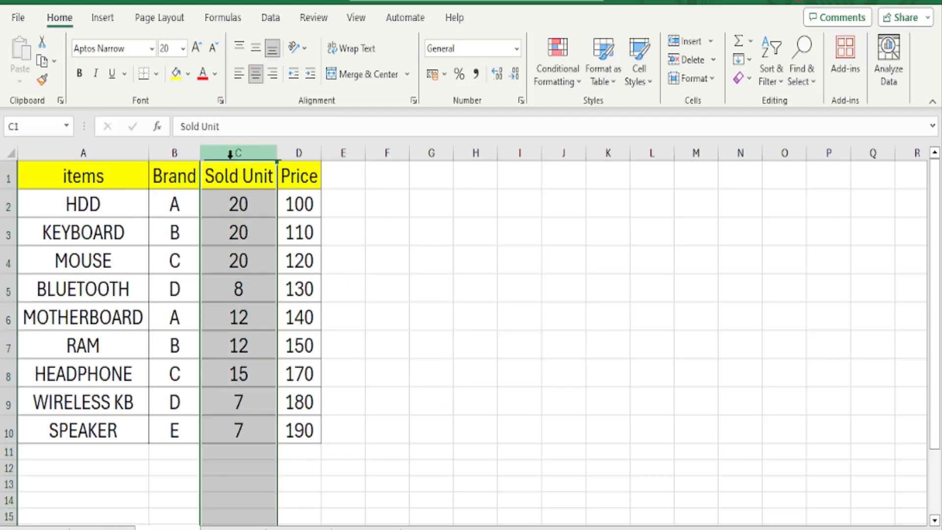
right_click(229, 153)
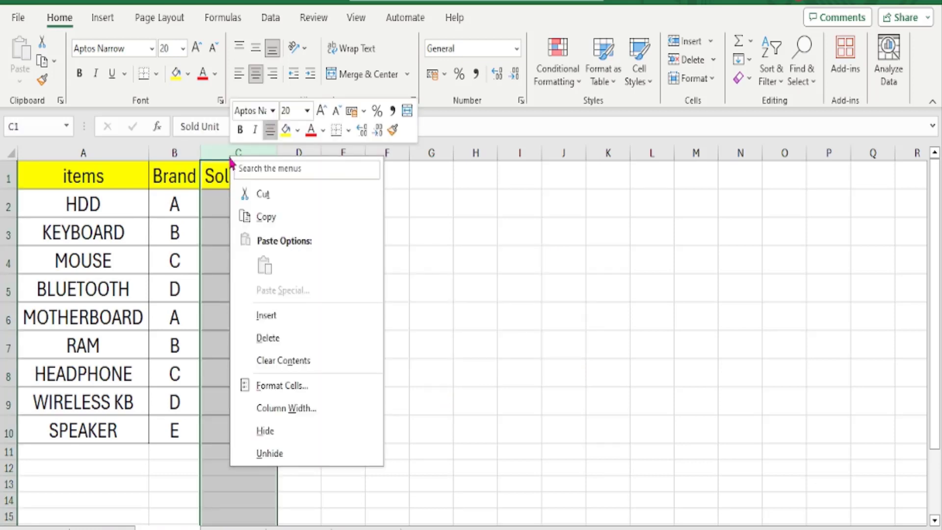
click(263, 431)
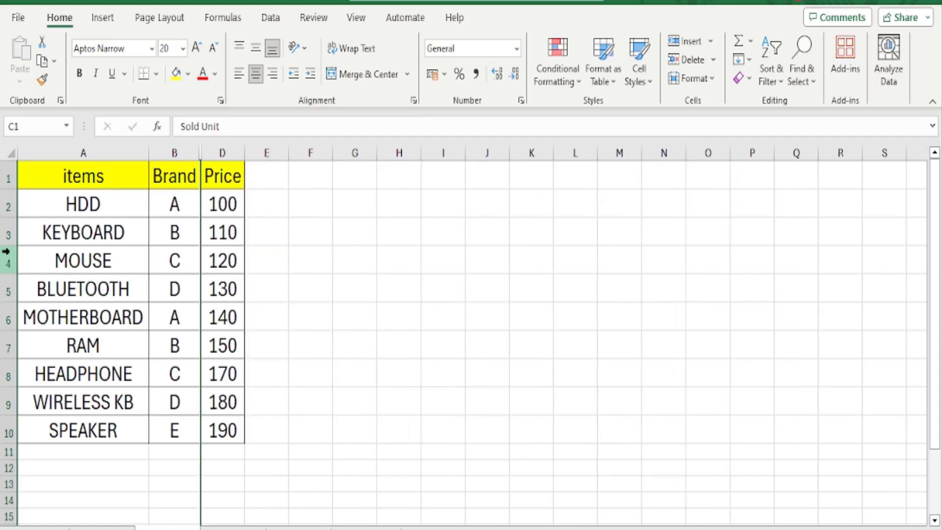
Hide rows 4 to 7 of the table, from MOUSE to RAM
drag(8, 258, 21, 342)
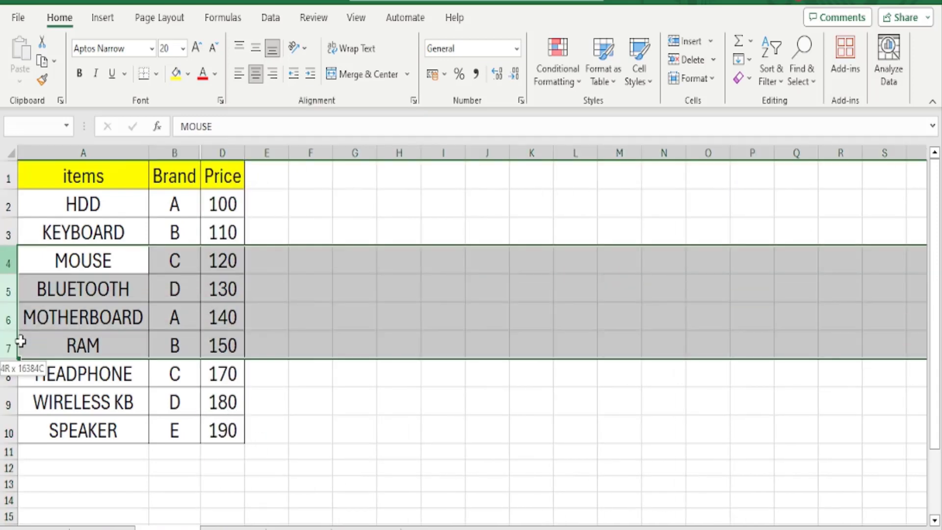
right_click(10, 292)
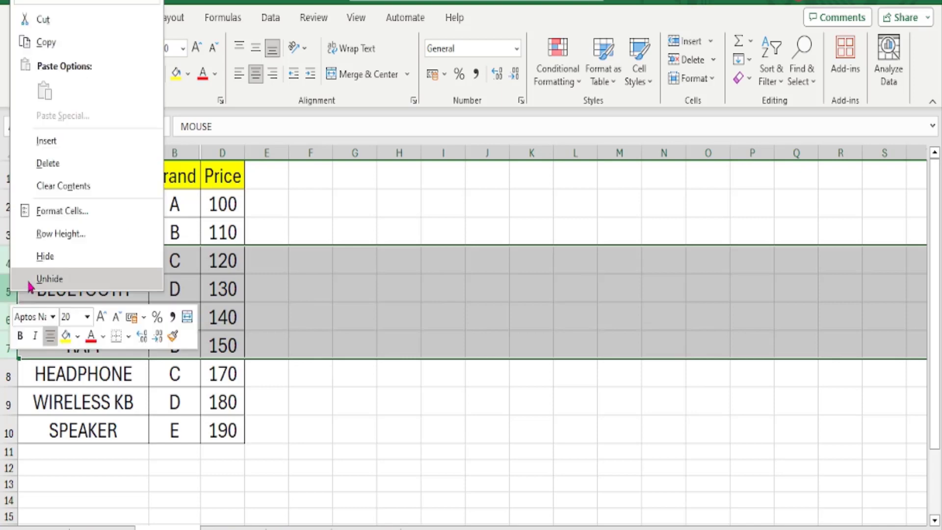
click(30, 257)
click(346, 327)
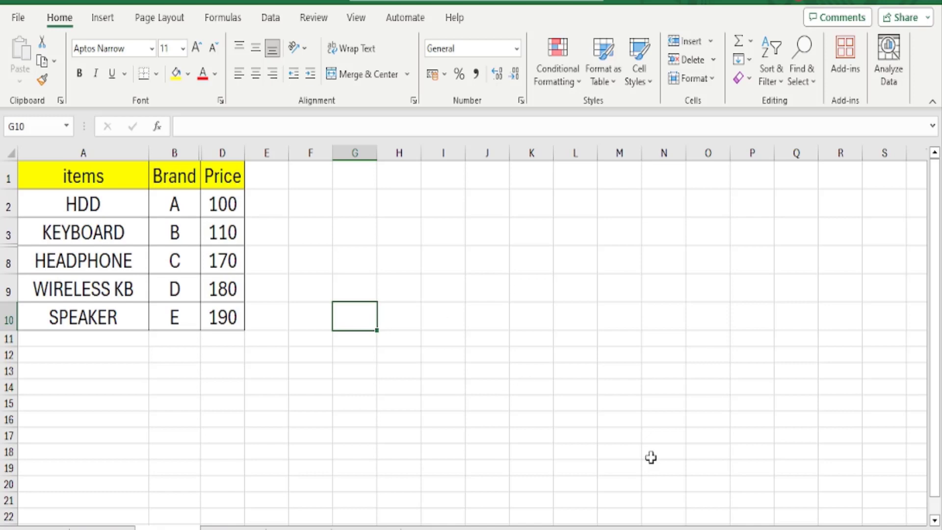
Inspect the workbook with the Document Inspector, keeping the Hidden Rows and Columns check included
double_click(900, 529)
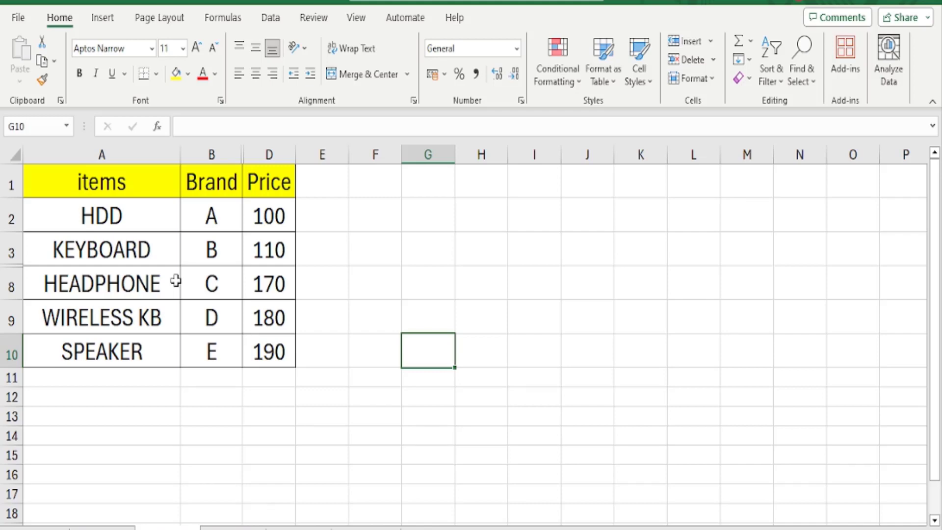
click(19, 18)
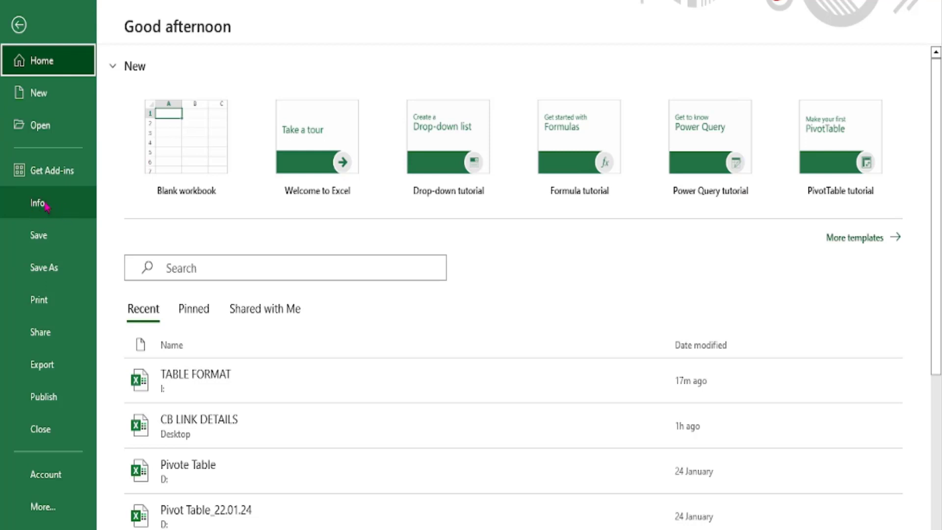
click(43, 209)
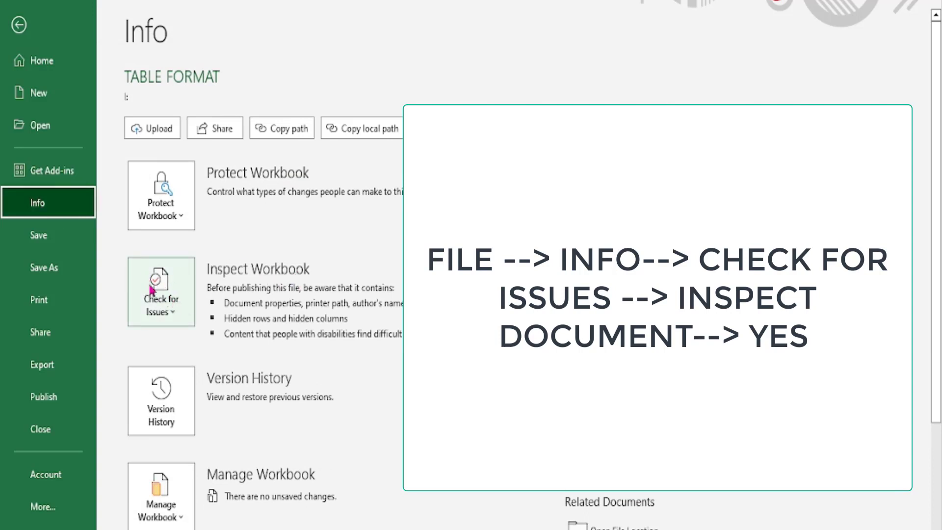
click(178, 285)
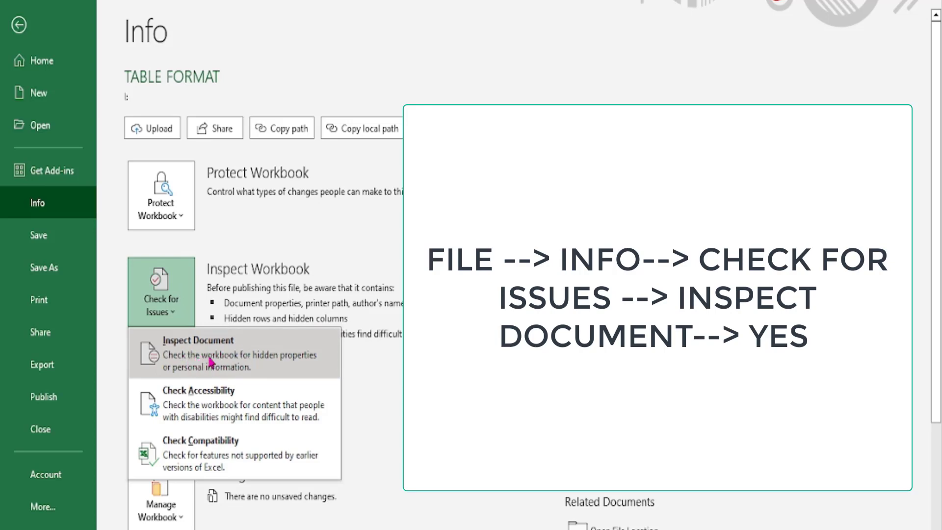
click(197, 347)
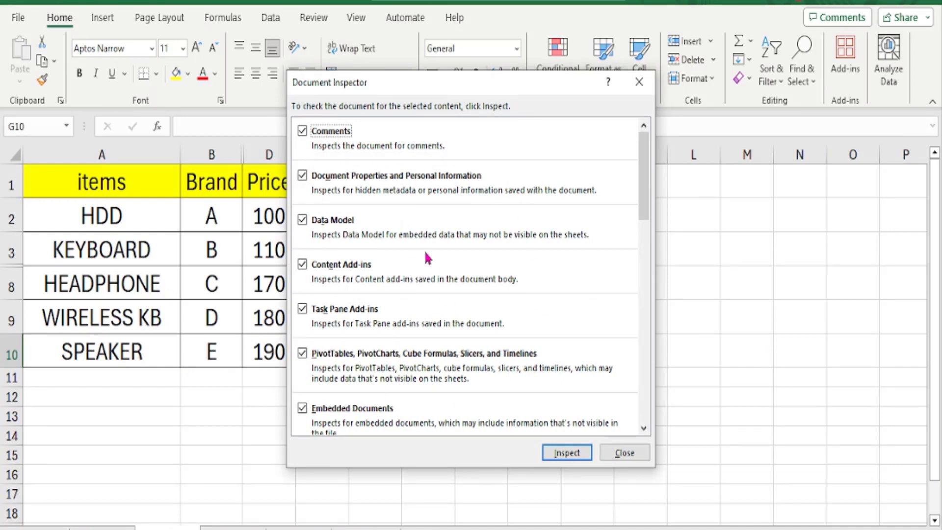
scroll(463, 290, down, 6)
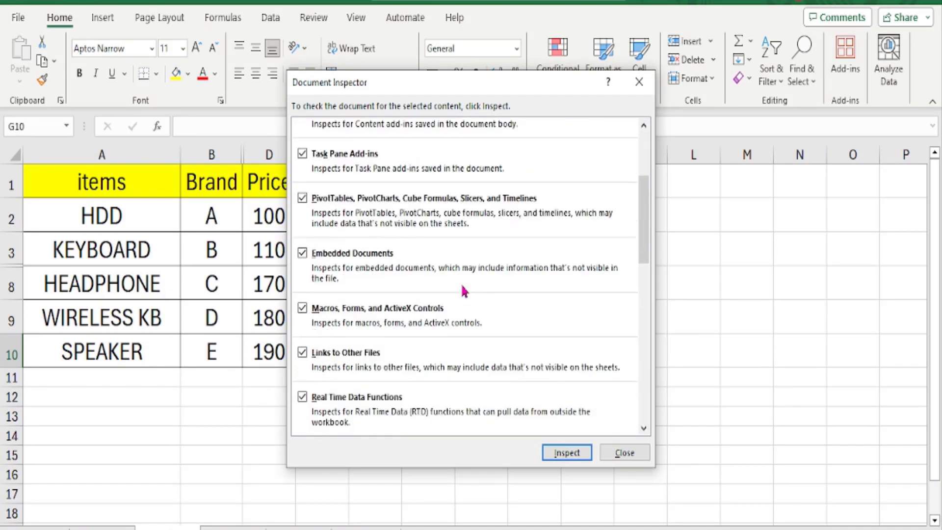
scroll(463, 290, down, 4)
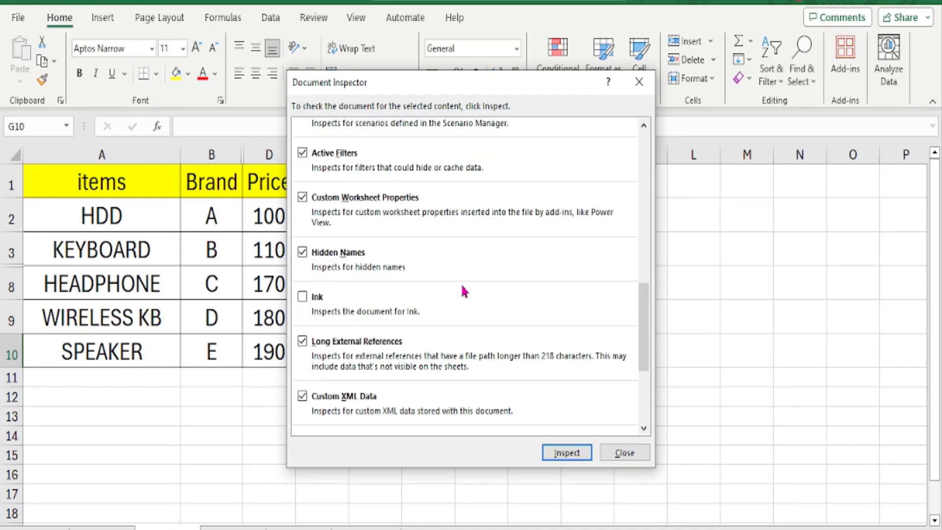
scroll(464, 291, down, 4)
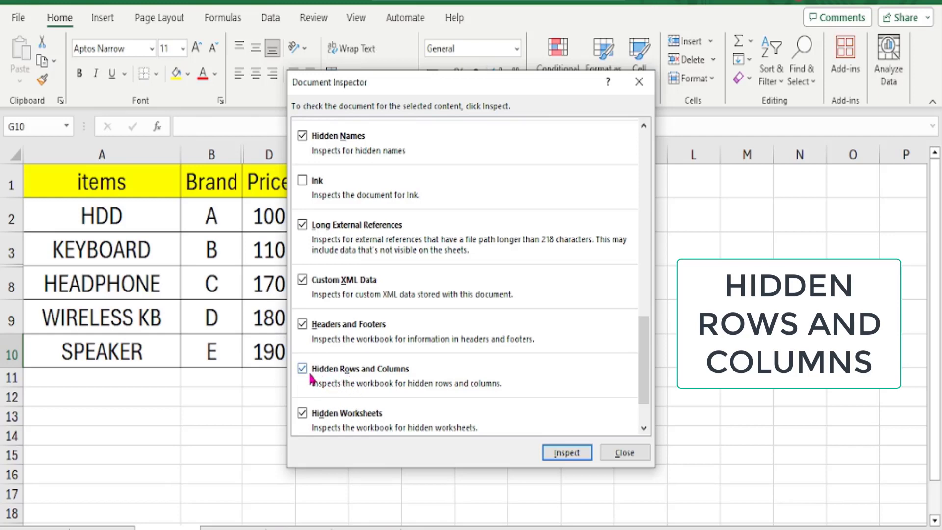
click(567, 453)
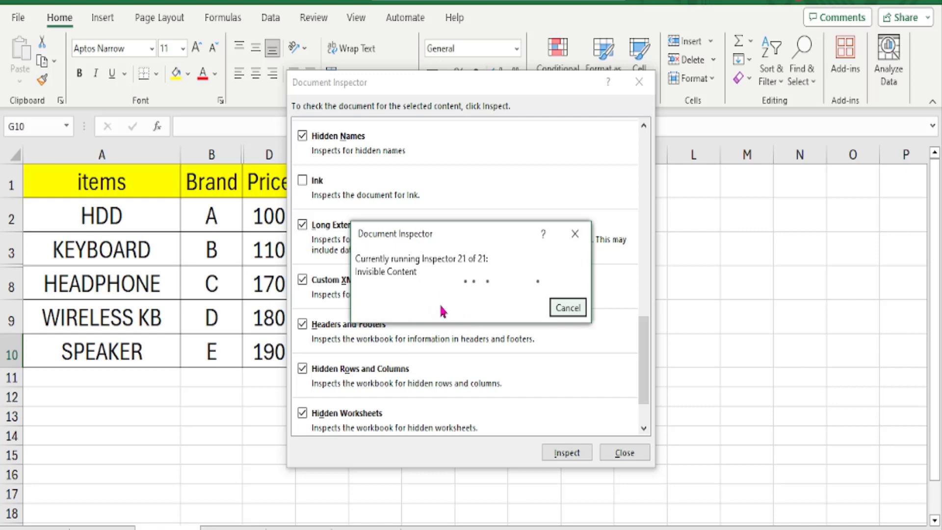
Remove all hidden rows and columns through the inspection results and close the Document Inspector
scroll(509, 293, down, 12)
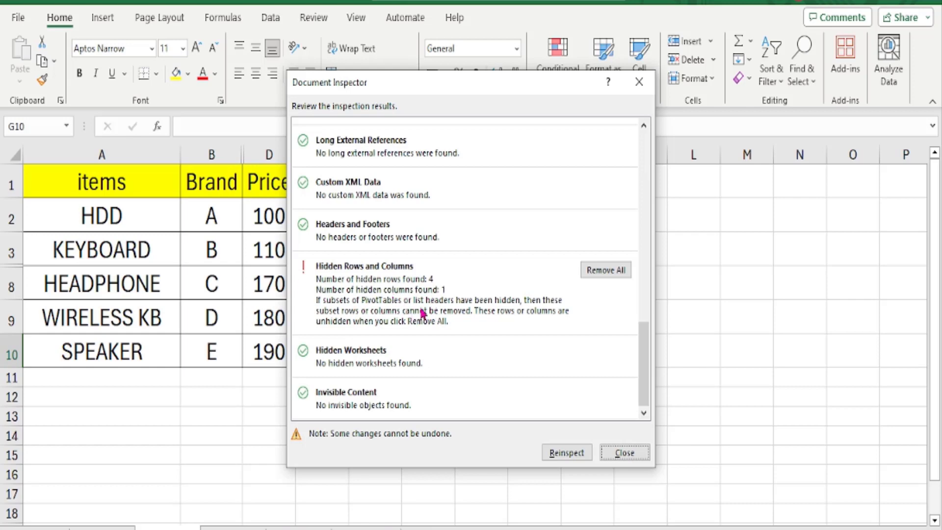
click(605, 271)
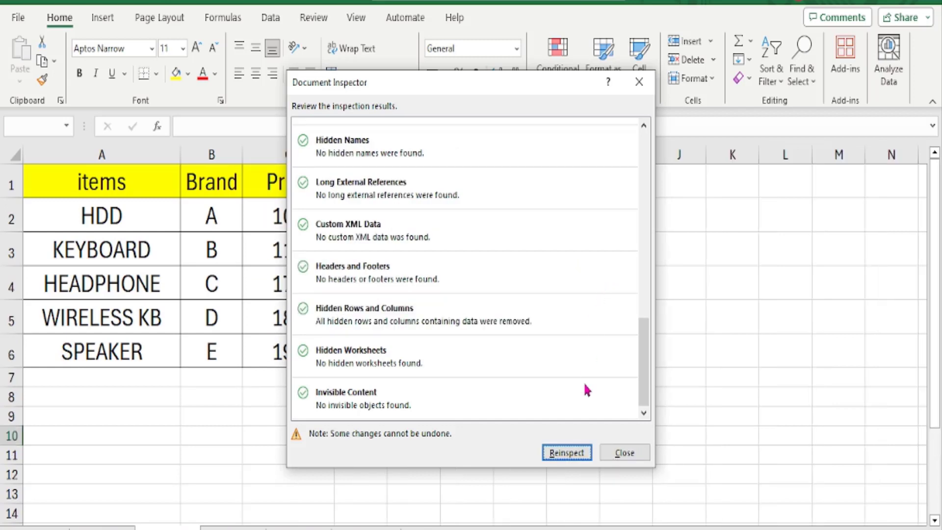
click(624, 452)
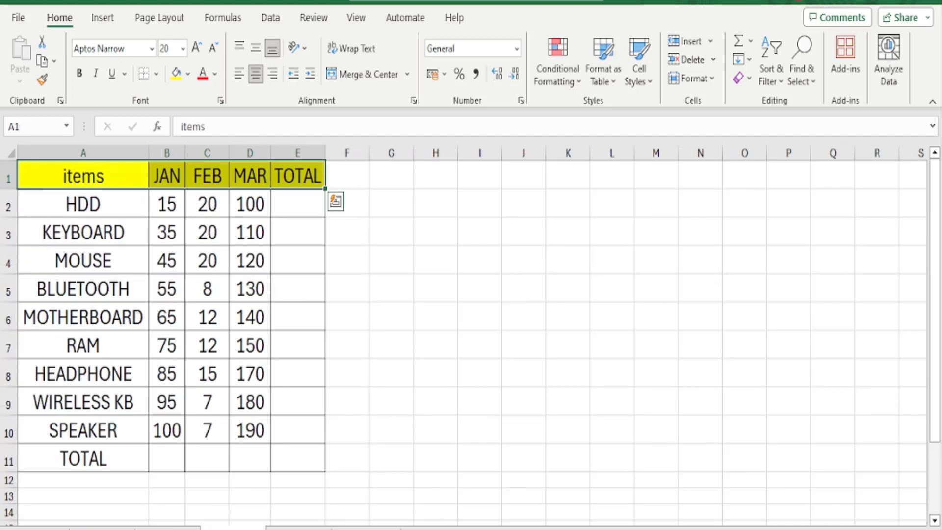
Try AutoSum on the HDD row B2:E2 and on the JAN column B2:B11 of the monthly sales table
click(382, 288)
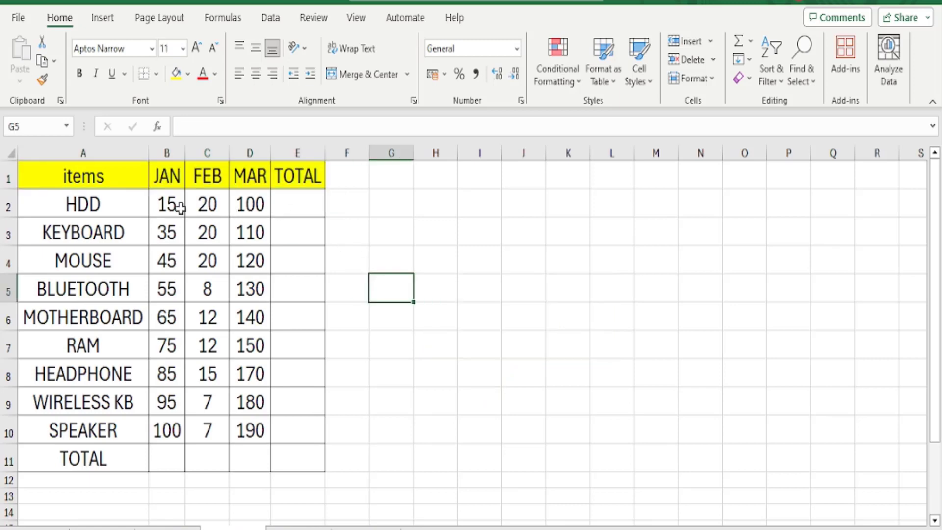
drag(165, 204, 296, 205)
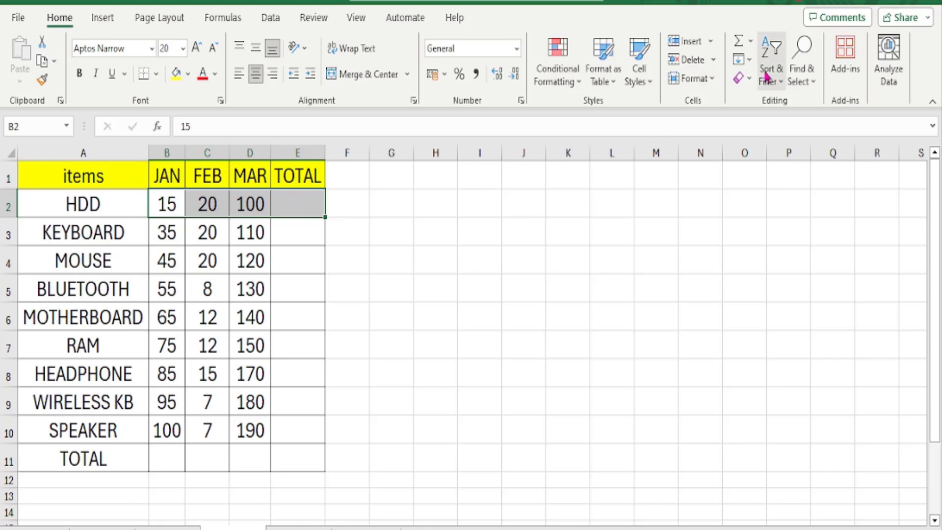
click(738, 40)
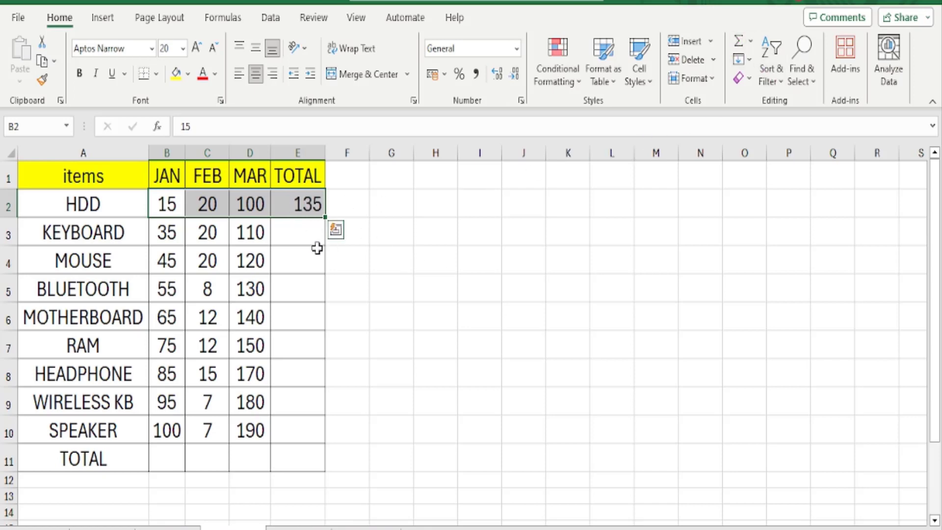
drag(168, 205, 175, 461)
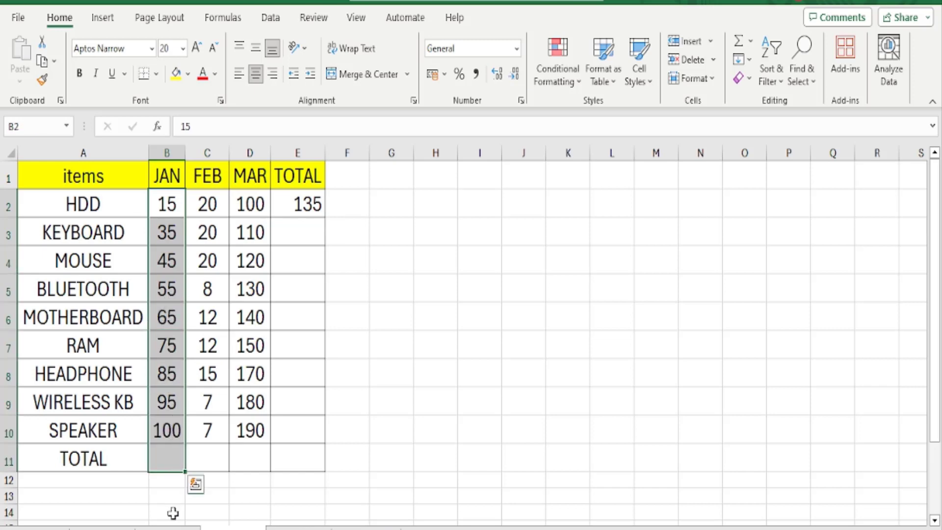
click(738, 41)
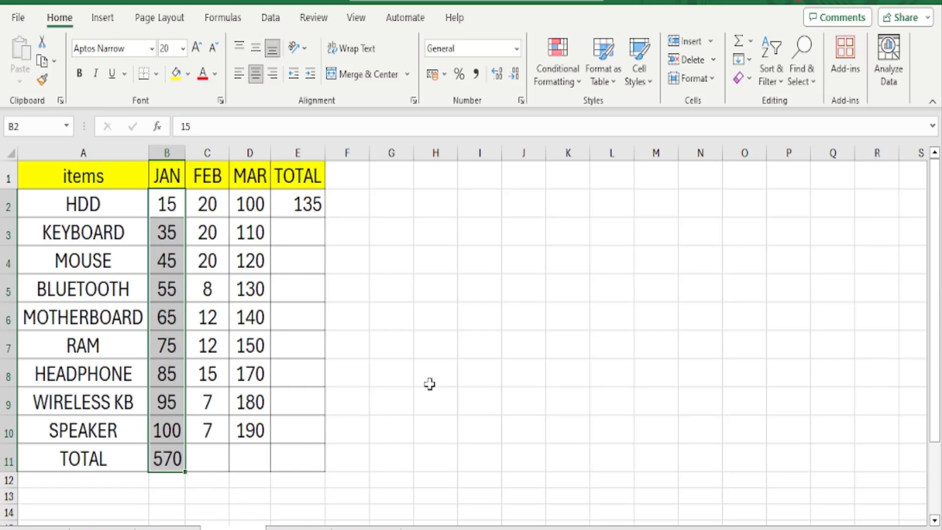
Undo the AutoSum totals of the JAN column and the HDD row
key(ctrl+z)
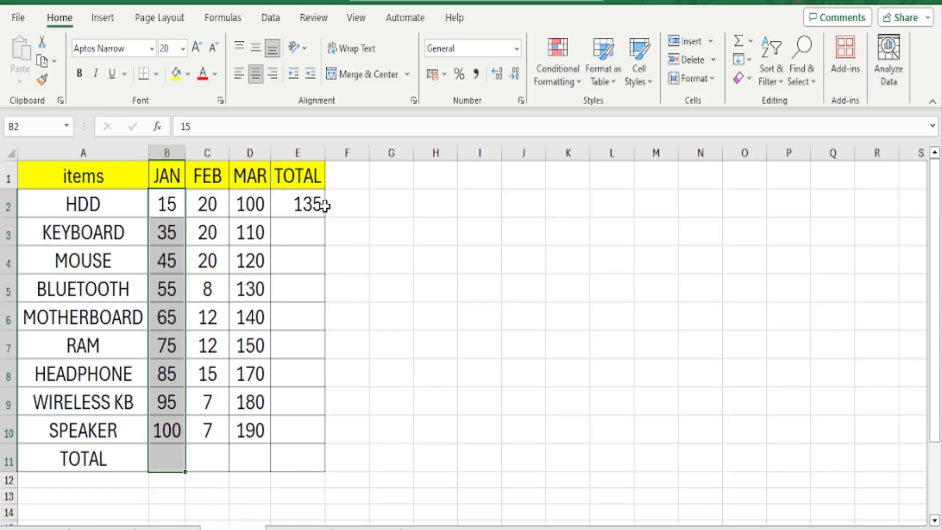
key(ctrl+z)
click(383, 231)
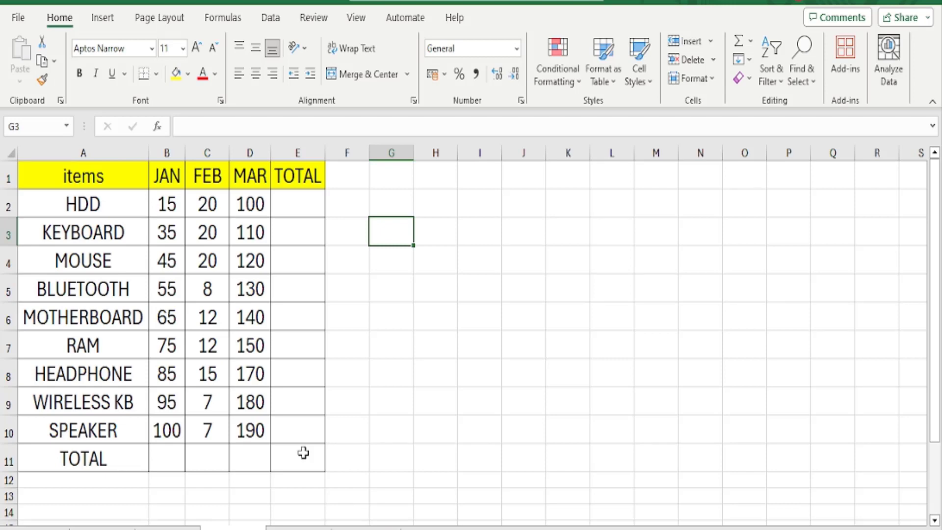
Sum all rows and columns of B2:E11 at once with AutoSum, and autofit the width of the MAR column D
drag(167, 204, 300, 469)
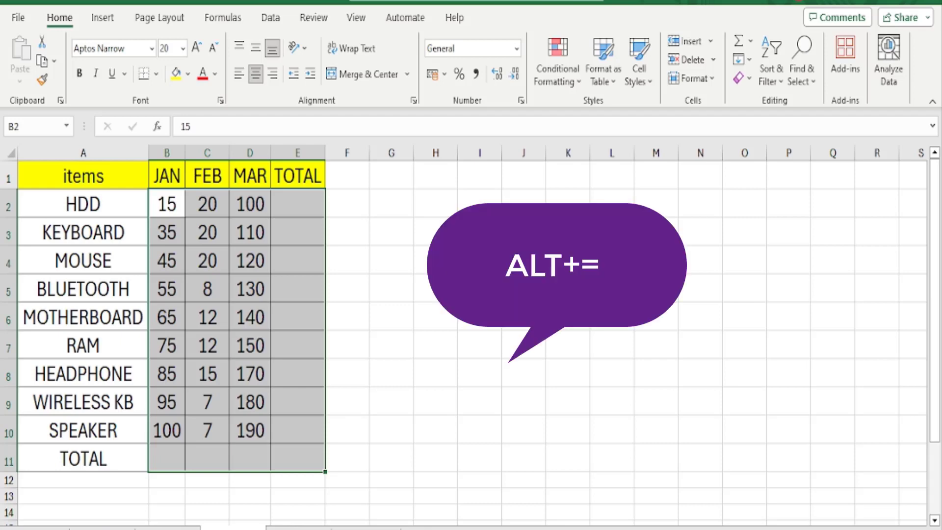
key(alt+equal)
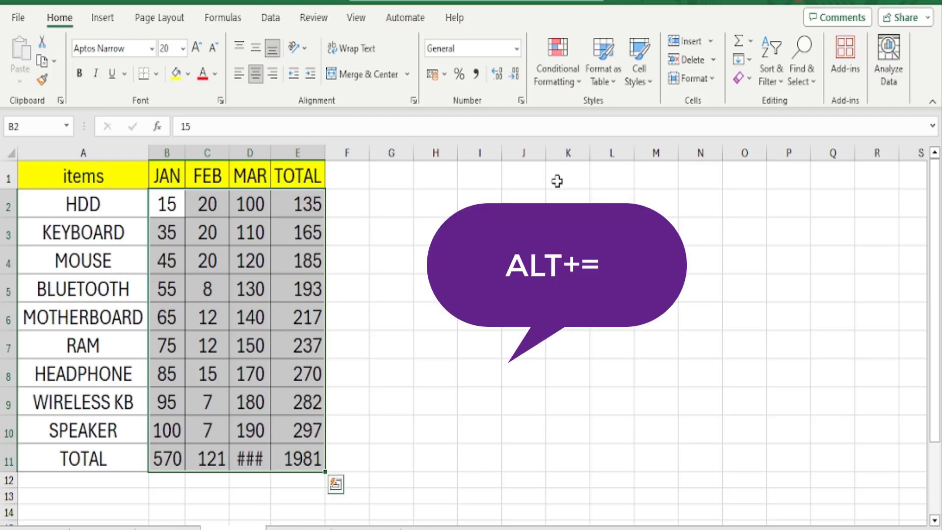
double_click(271, 147)
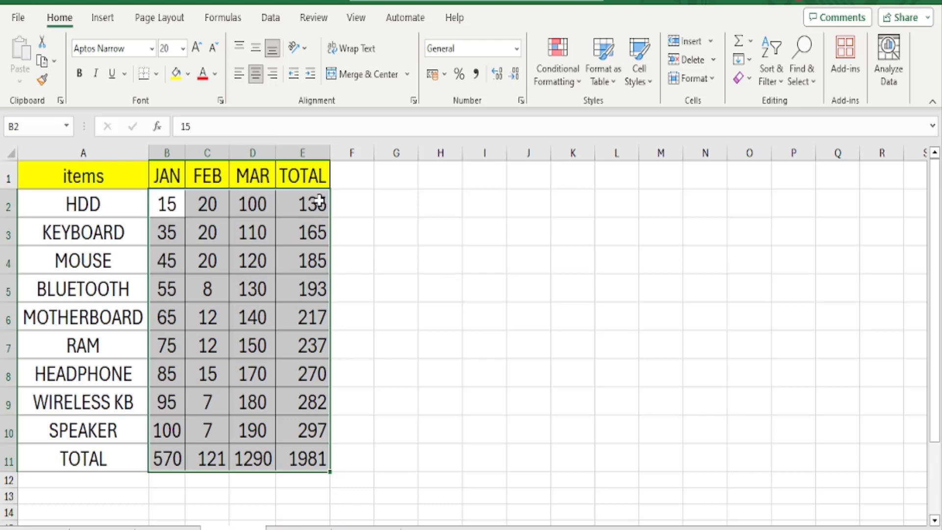
Fill the TOTAL column E2:E11 and the TOTAL row B11:E11 with a light blue theme color
drag(316, 200, 307, 456)
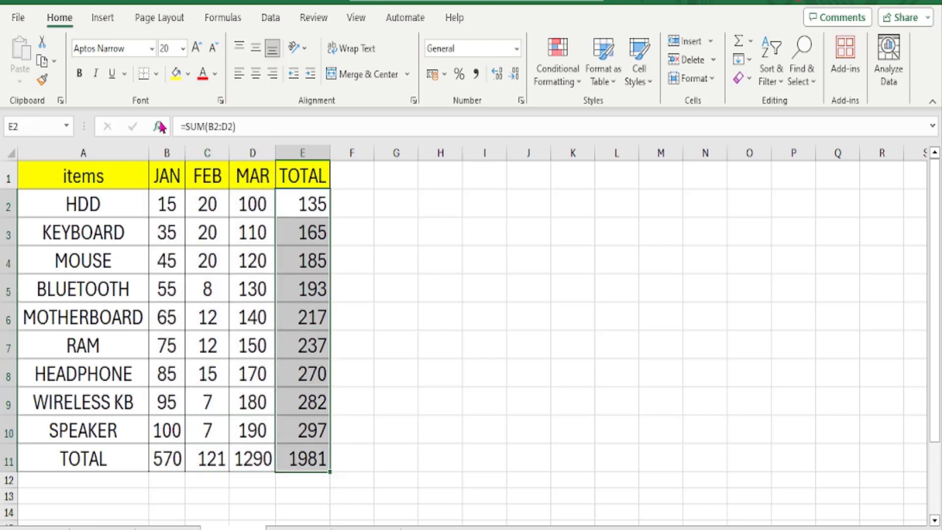
click(188, 75)
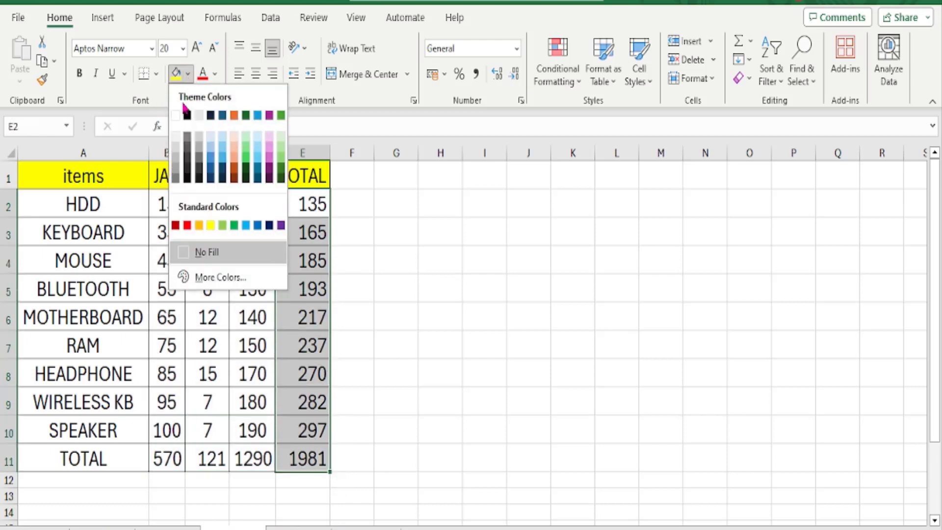
click(212, 143)
drag(174, 458, 318, 467)
click(177, 75)
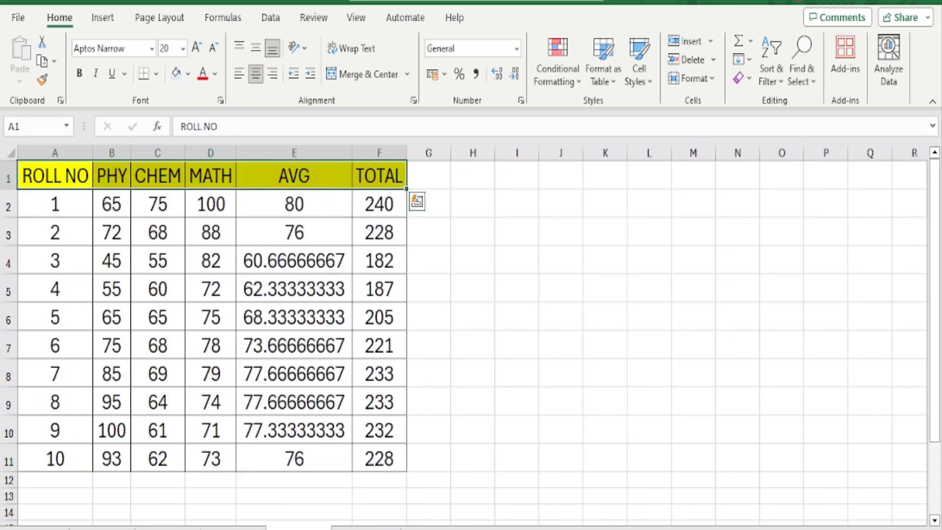
Apply data bars to the TOTAL column F1:F11 of the marks table with Quick Analysis
click(490, 298)
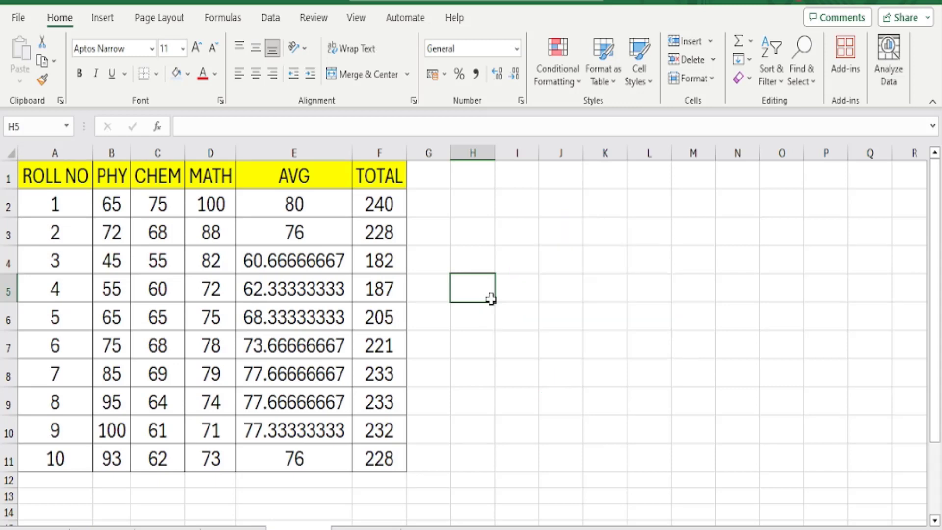
click(346, 410)
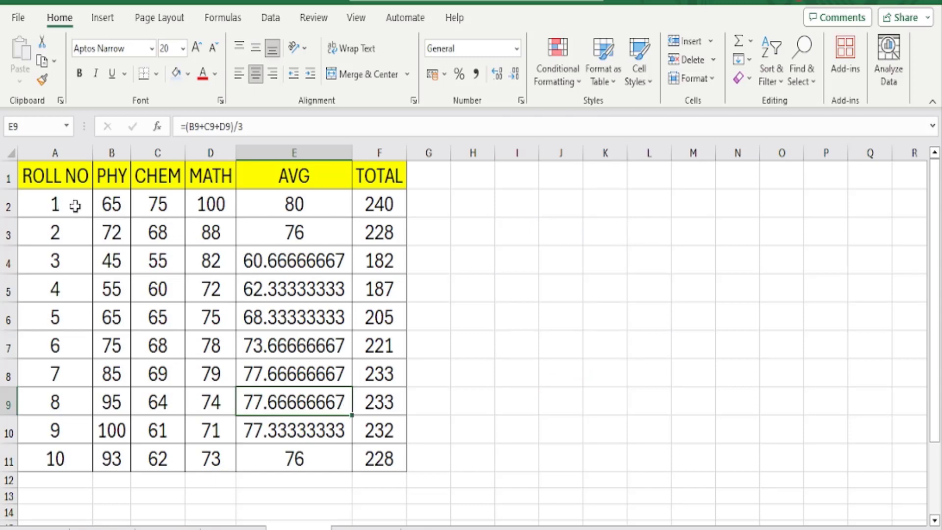
drag(372, 203, 378, 459)
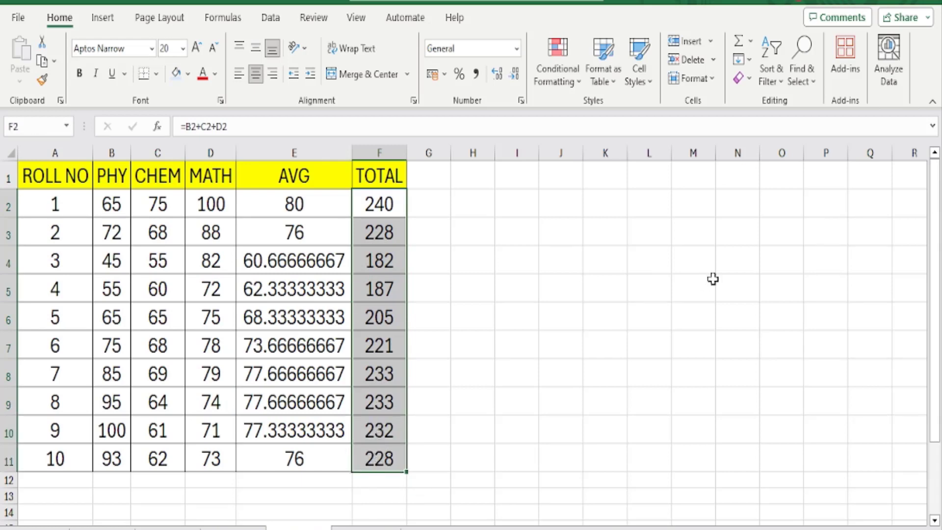
mouse_move(395, 462)
drag(382, 178, 391, 458)
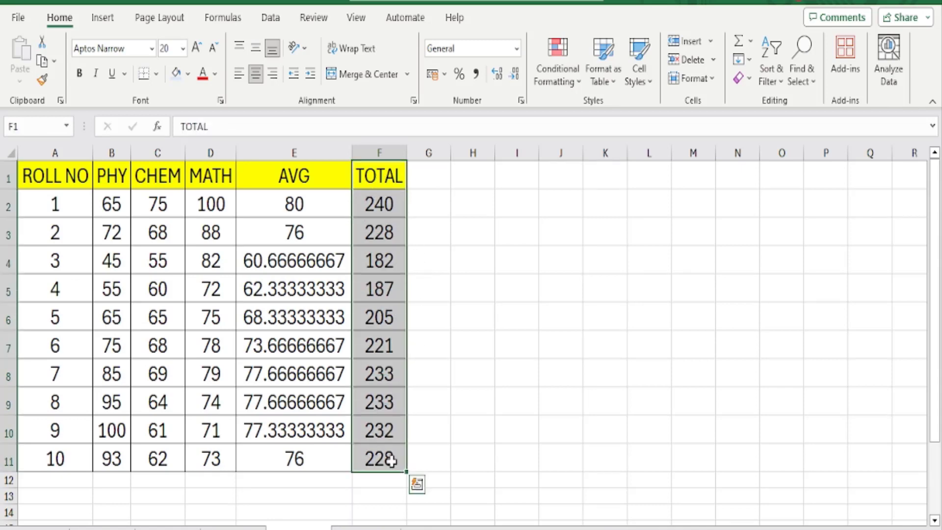
click(422, 491)
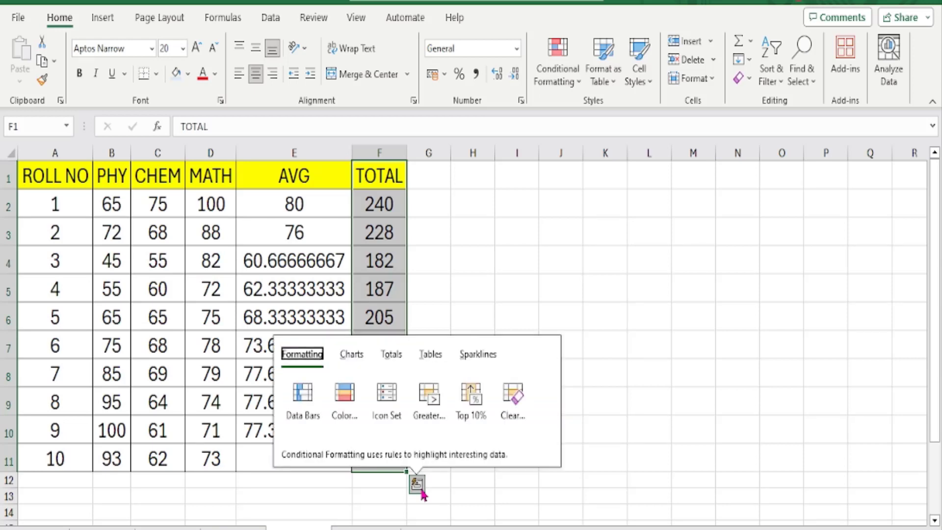
click(351, 355)
click(391, 354)
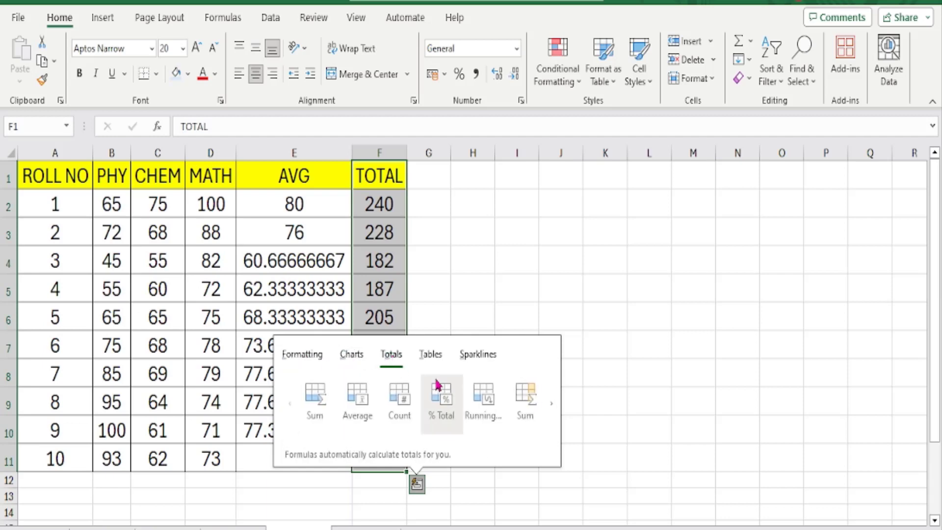
click(432, 355)
click(486, 358)
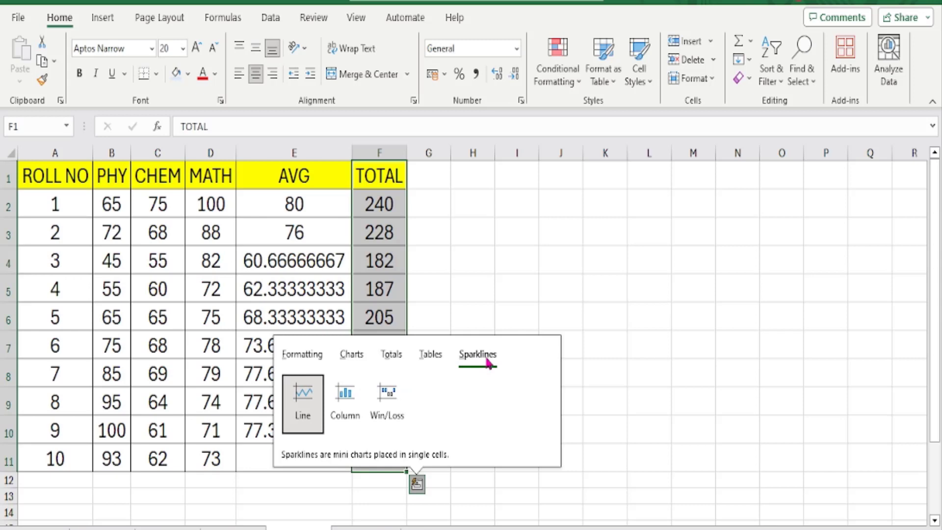
click(289, 357)
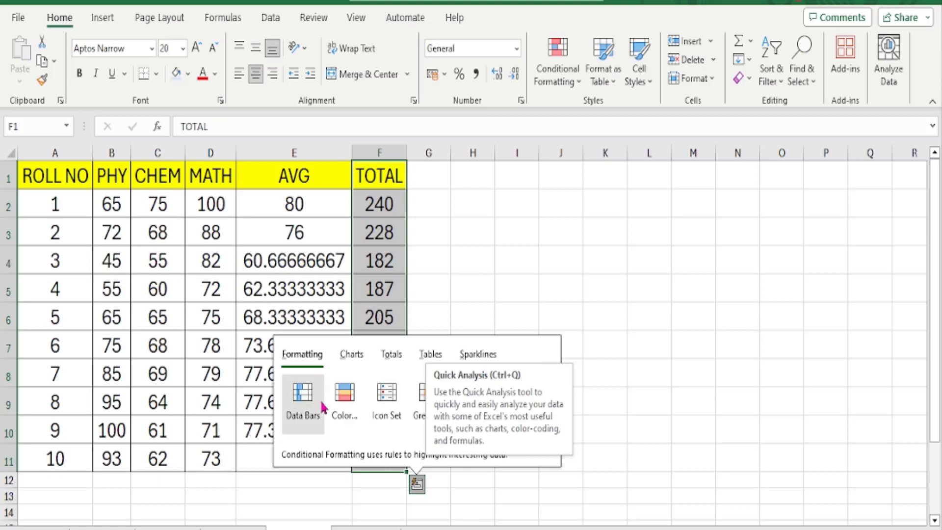
click(303, 395)
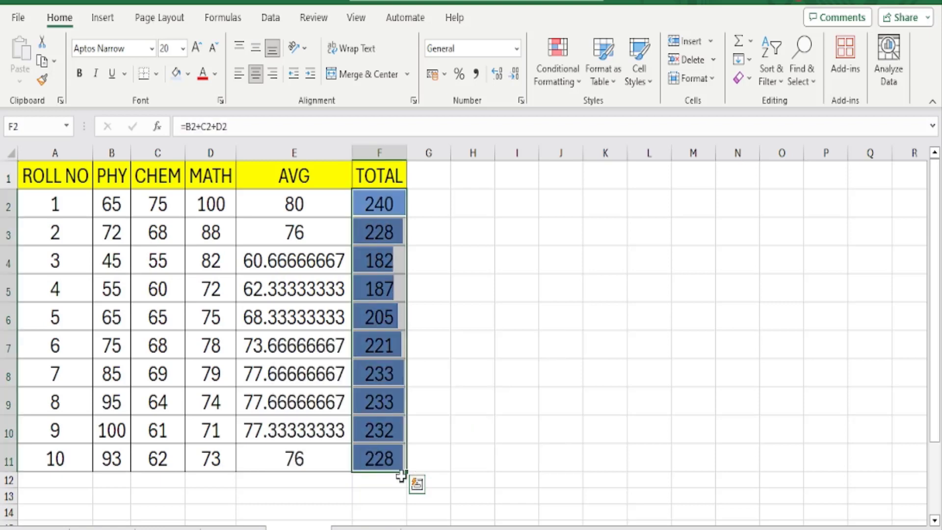
Review the Quick Analysis formatting, chart and totals options for the TOTAL values
click(416, 485)
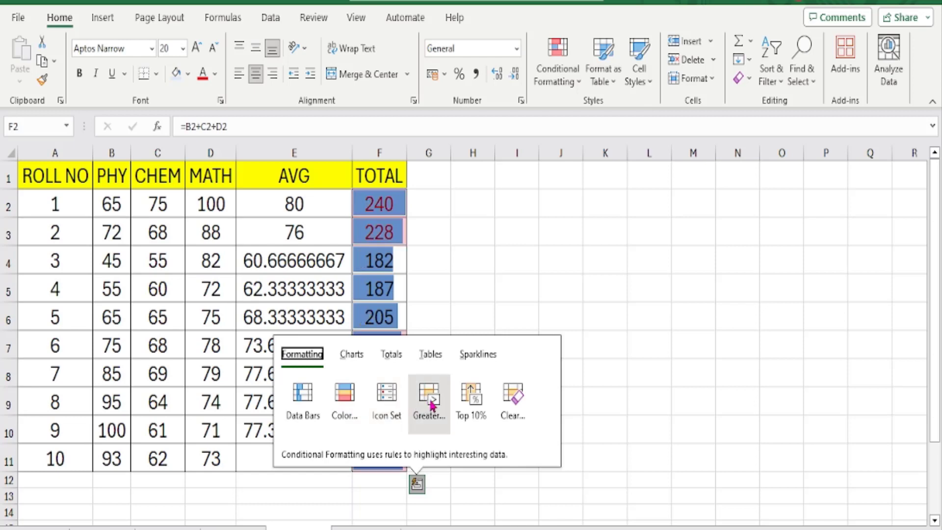
click(351, 353)
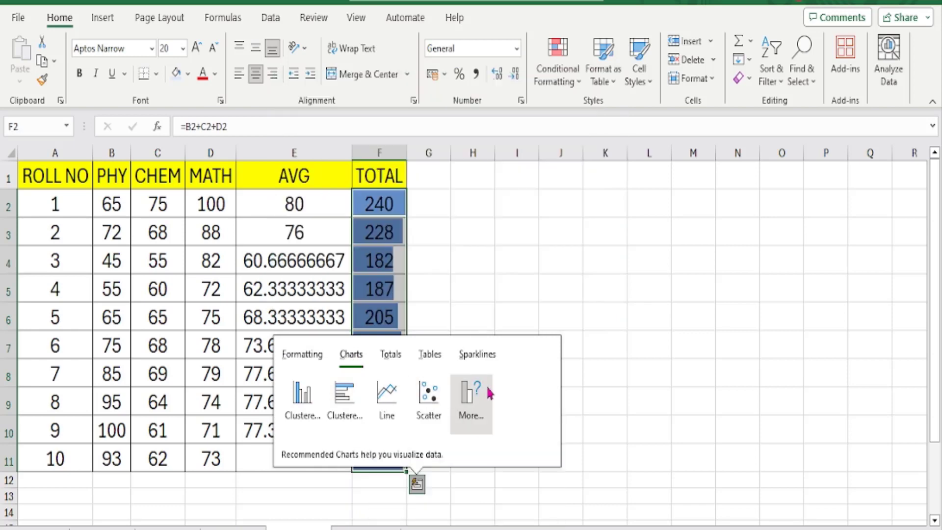
click(391, 354)
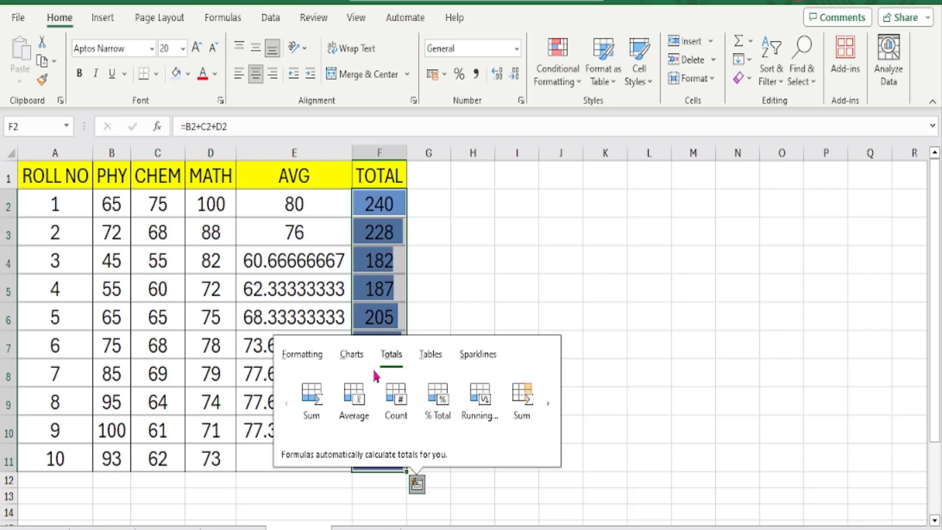
click(478, 507)
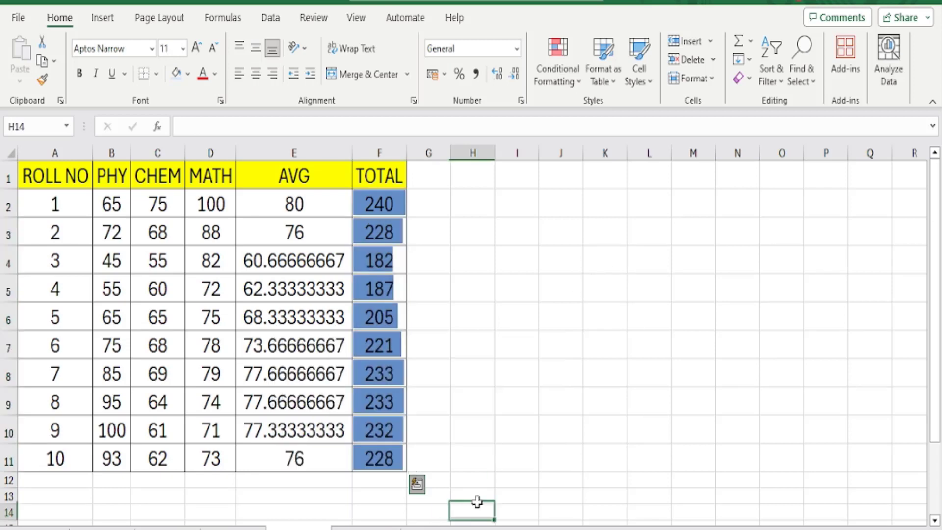
click(542, 262)
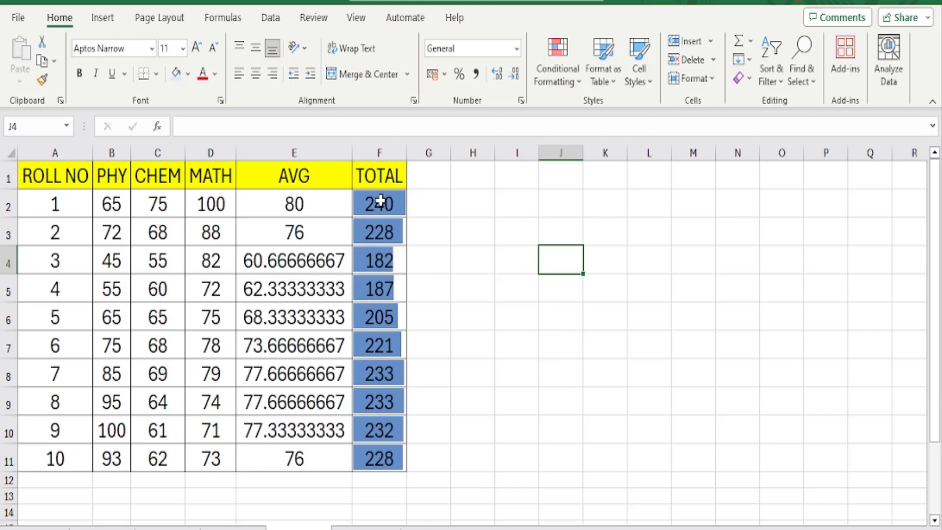
drag(378, 178, 380, 462)
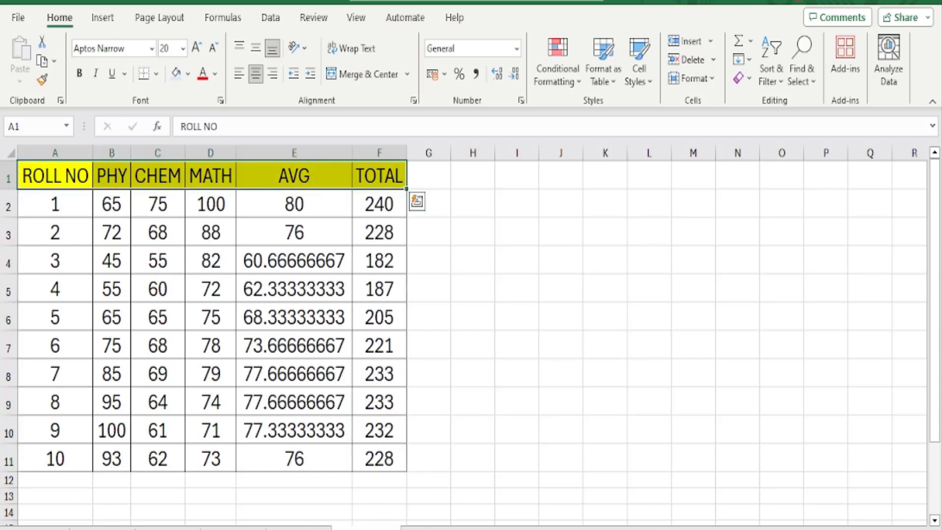
Insert a 2-D clustered column chart of the TOTAL column F1:F11 and place it beside the table over columns H to O
click(453, 251)
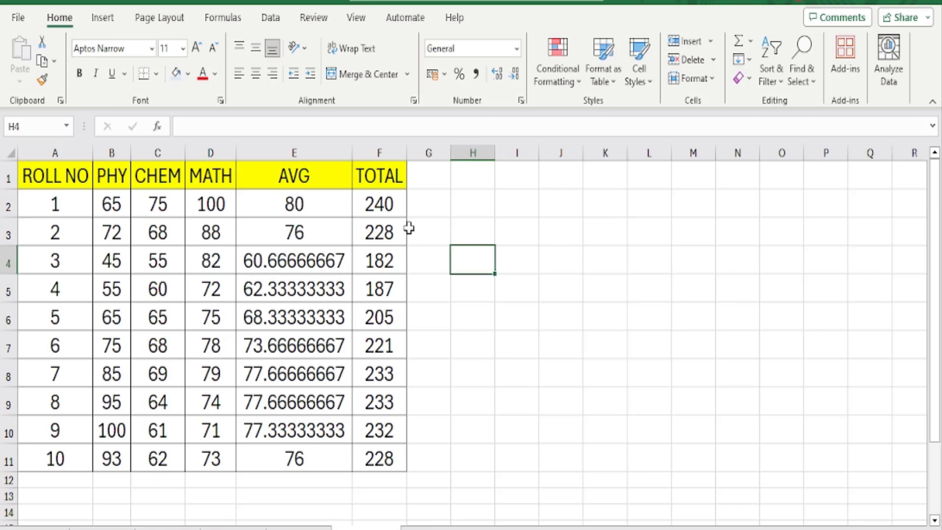
drag(385, 174, 399, 459)
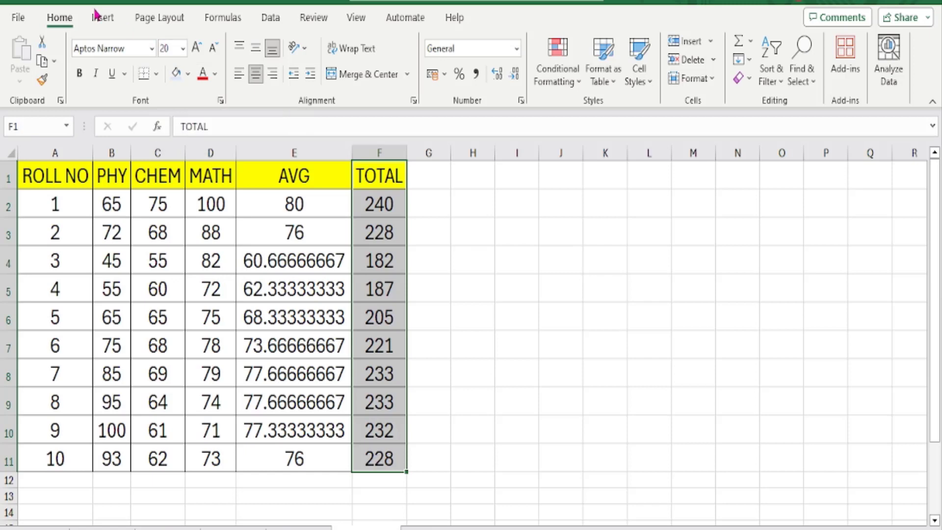
click(104, 20)
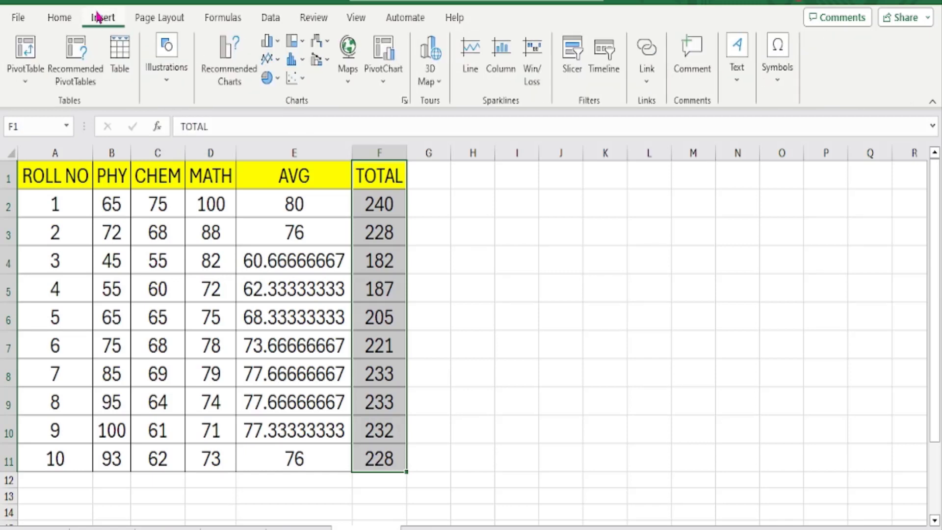
click(269, 41)
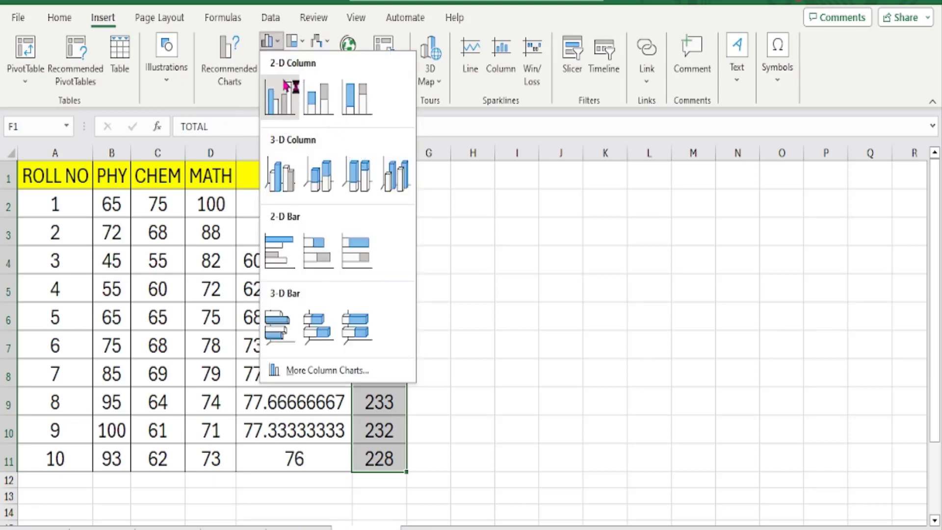
click(294, 111)
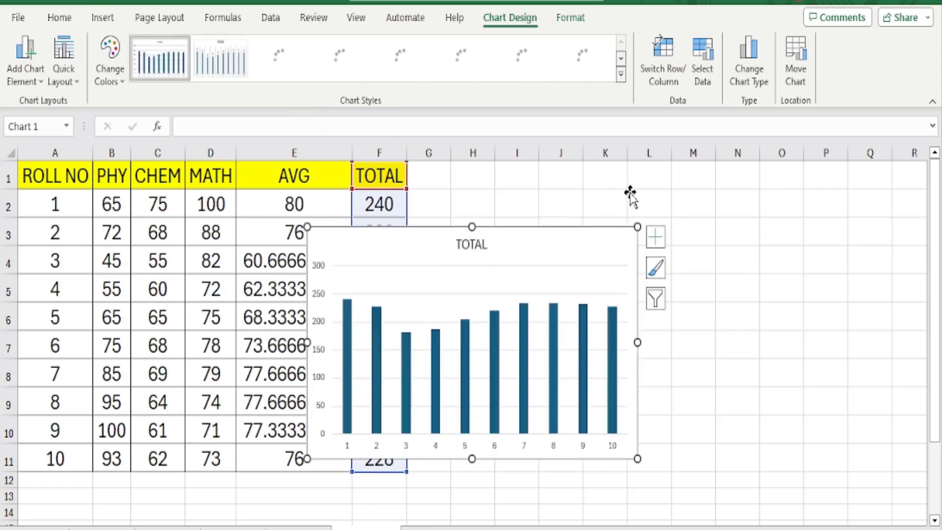
drag(429, 252, 543, 242)
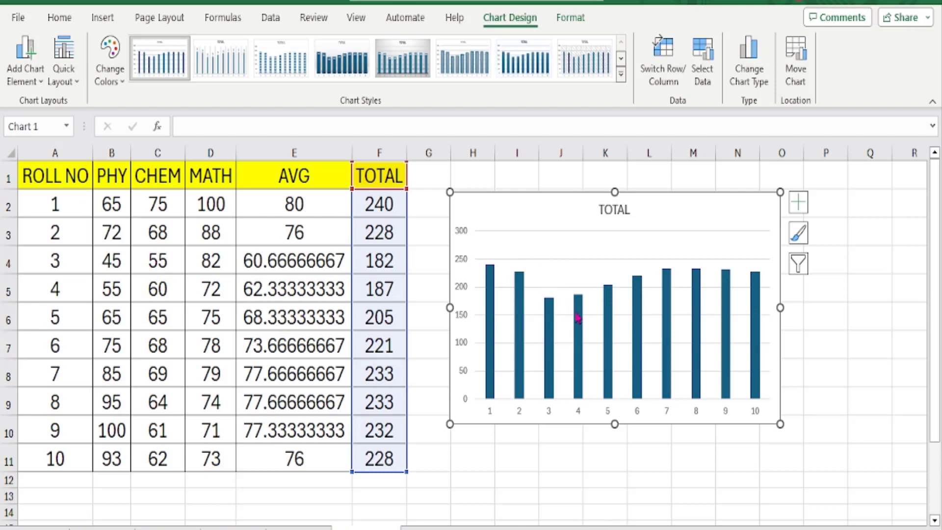
Copy the AVG column E1:E11 and paste it into the TOTAL chart as a second data series
mouse_move(578, 317)
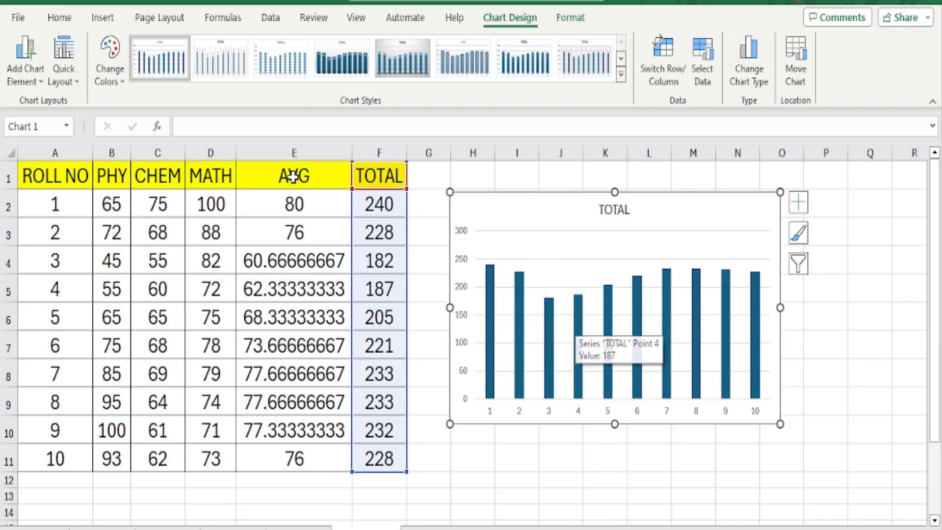
drag(293, 176, 296, 465)
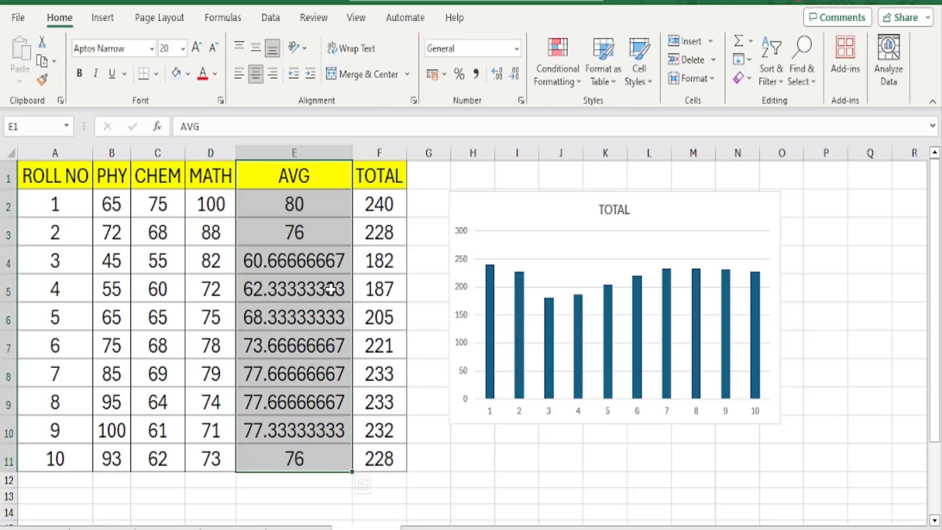
key(ctrl+c)
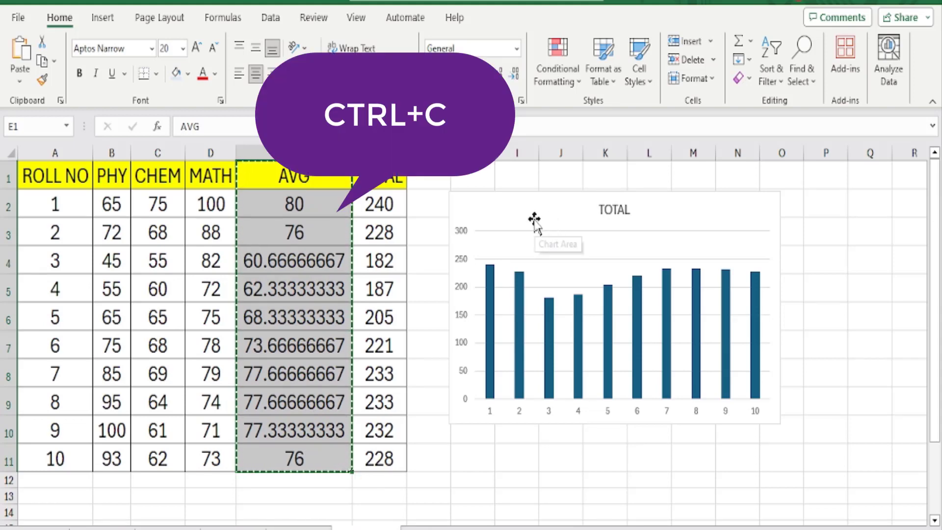
click(537, 239)
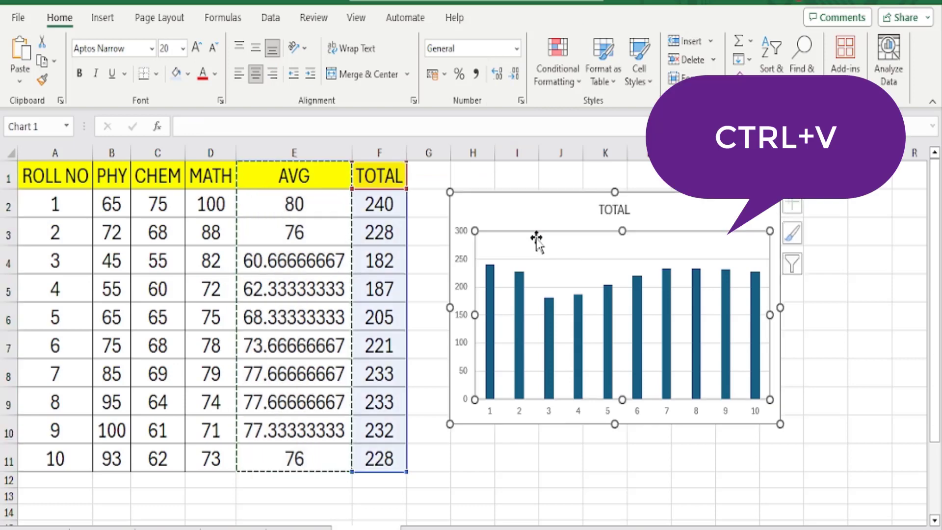
right_click(530, 216)
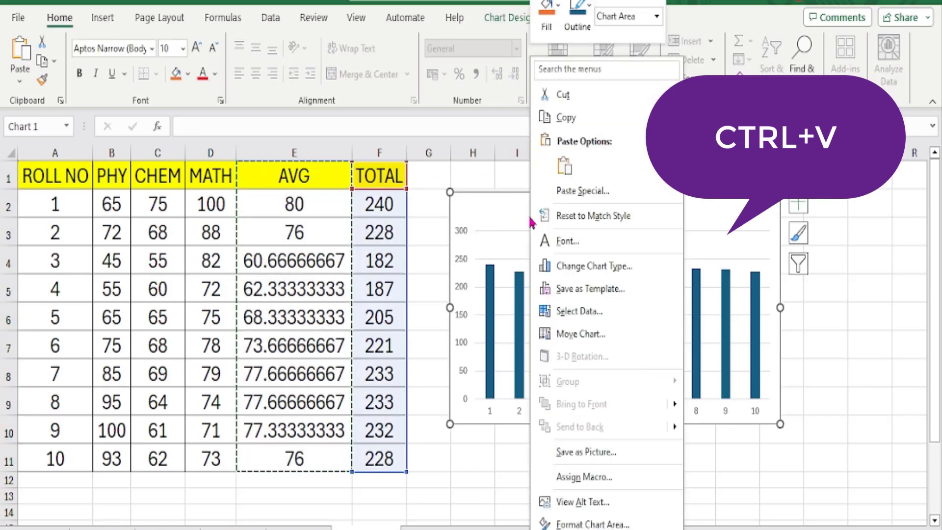
click(563, 166)
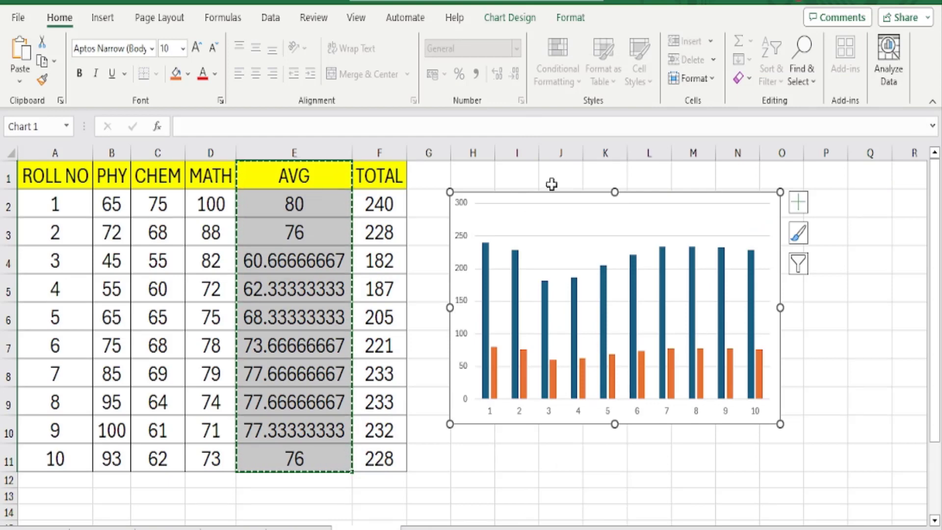
Add a legend to the column chart to identify the TOTAL and AVG series
mouse_move(574, 356)
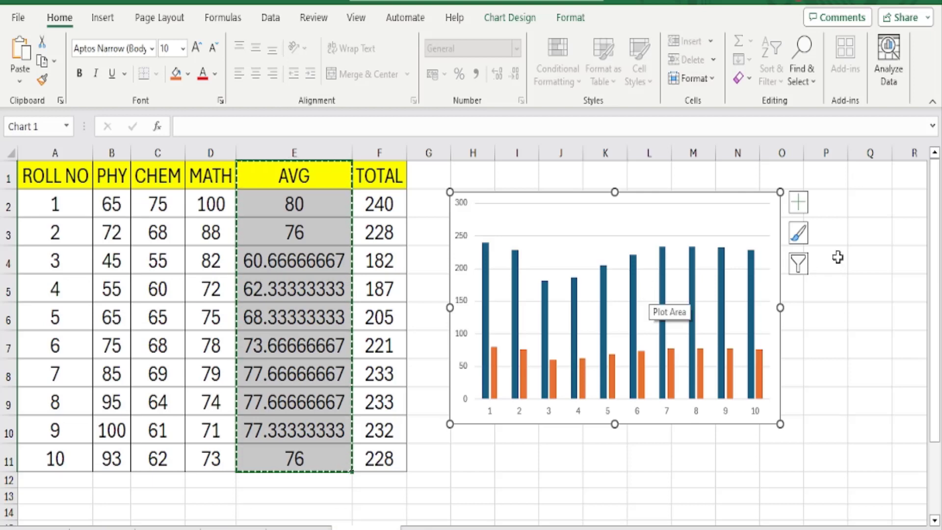
click(797, 209)
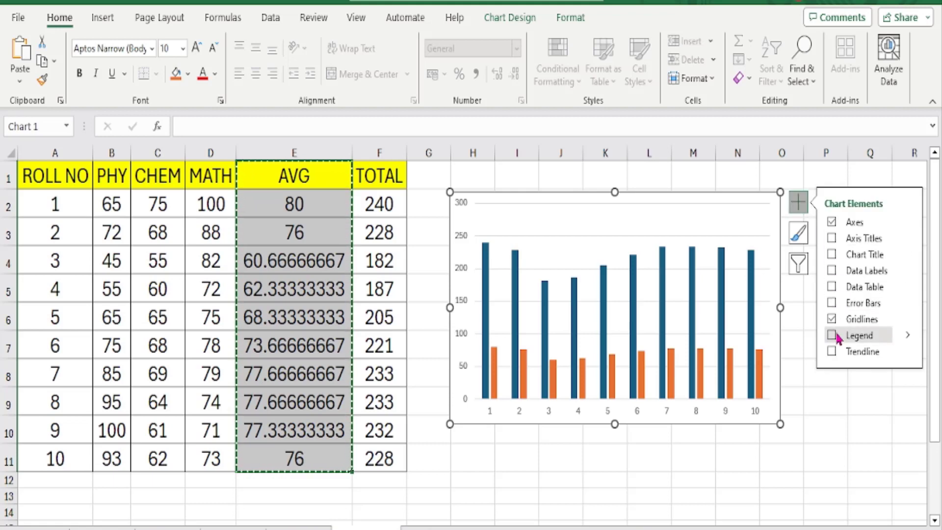
click(832, 337)
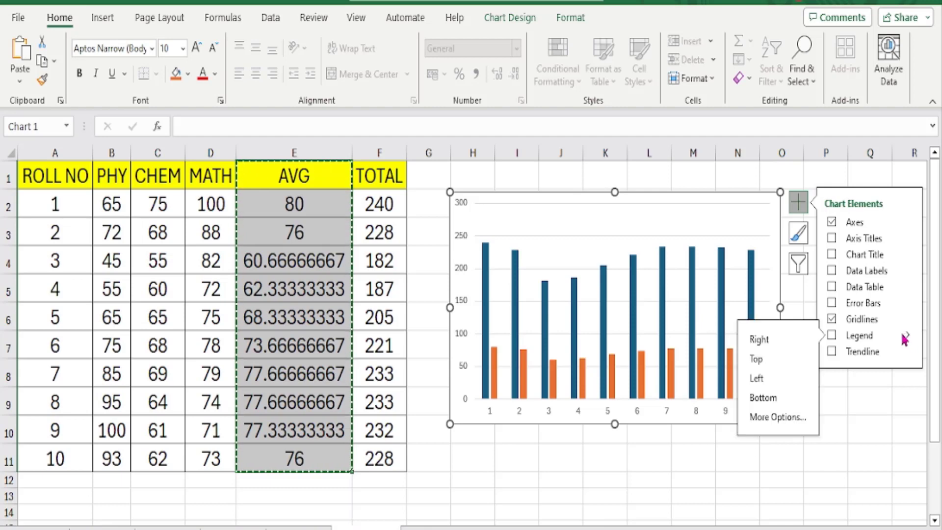
click(831, 336)
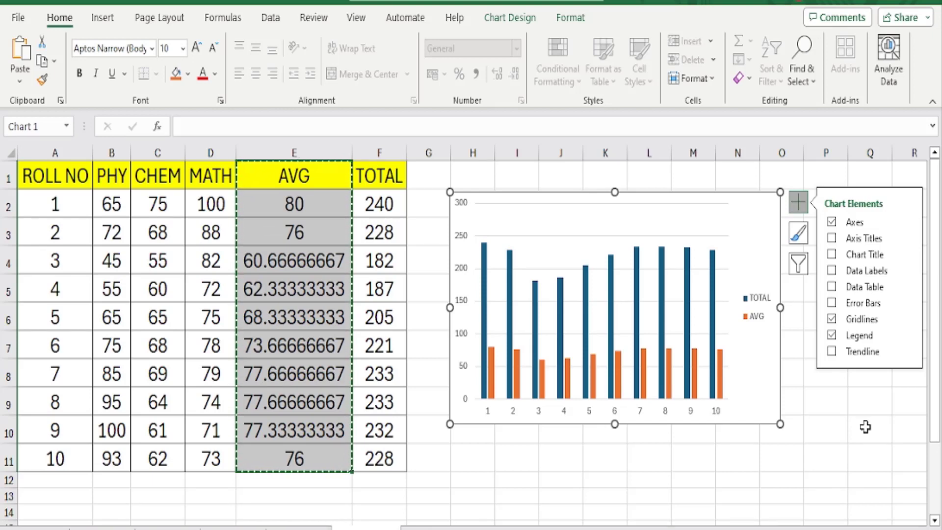
Delete the TOTAL series from the column chart, keeping only the AVG series
click(587, 290)
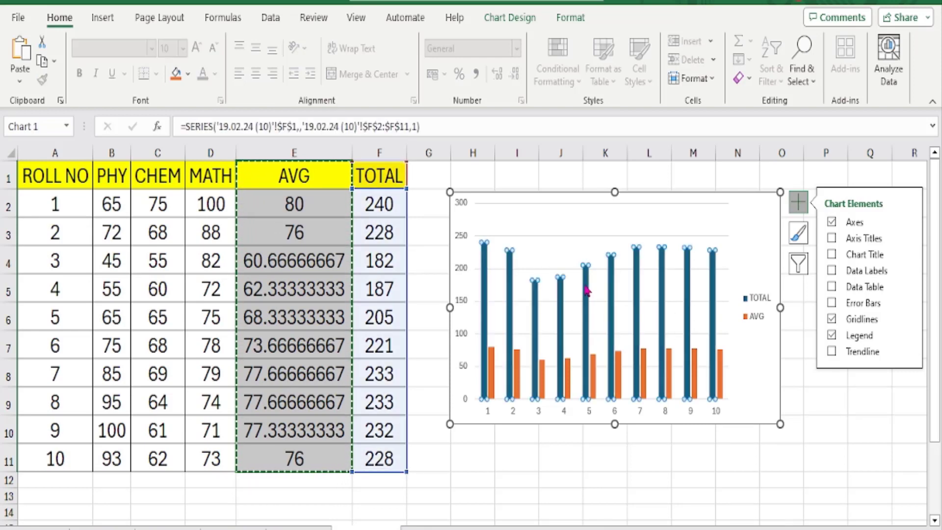
key(Delete)
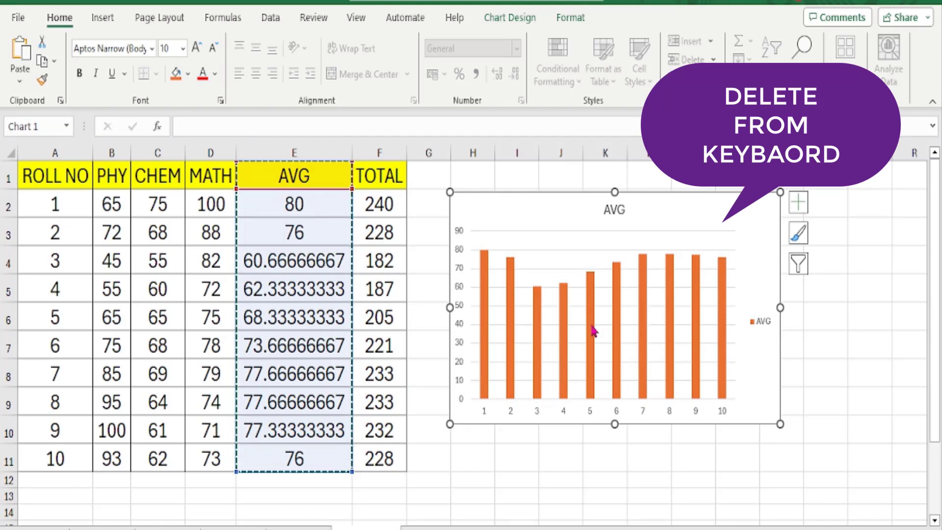
mouse_move(617, 319)
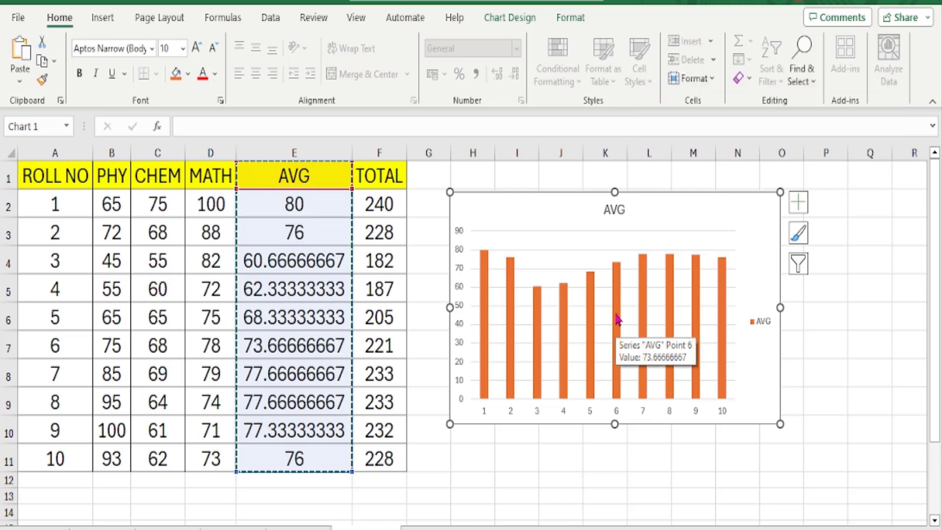